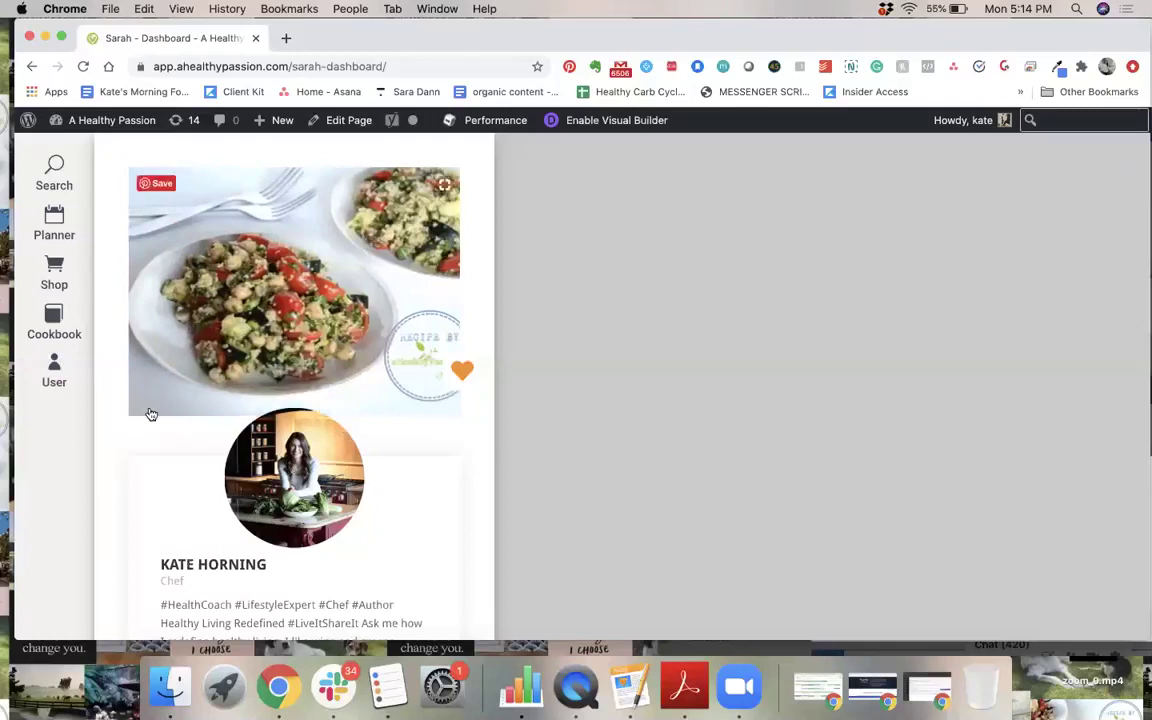
- Open the calorie calculator from the macro settings in the user's nutrition settings
left_click(54, 370)
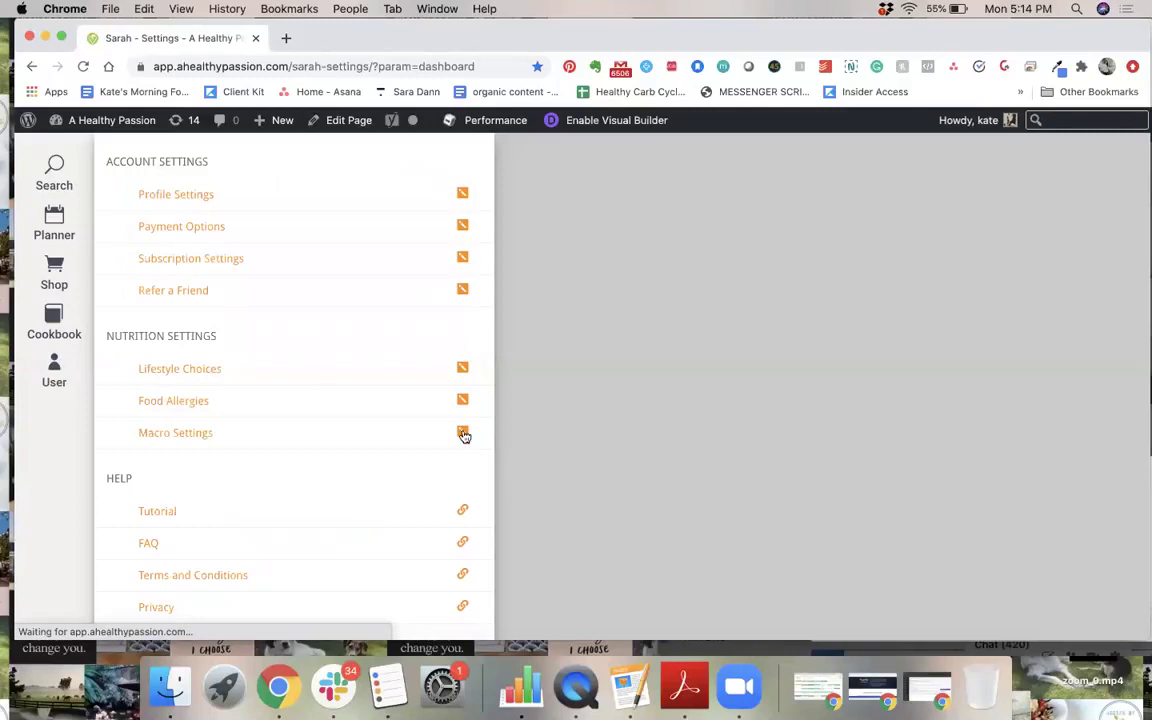
left_click(463, 435)
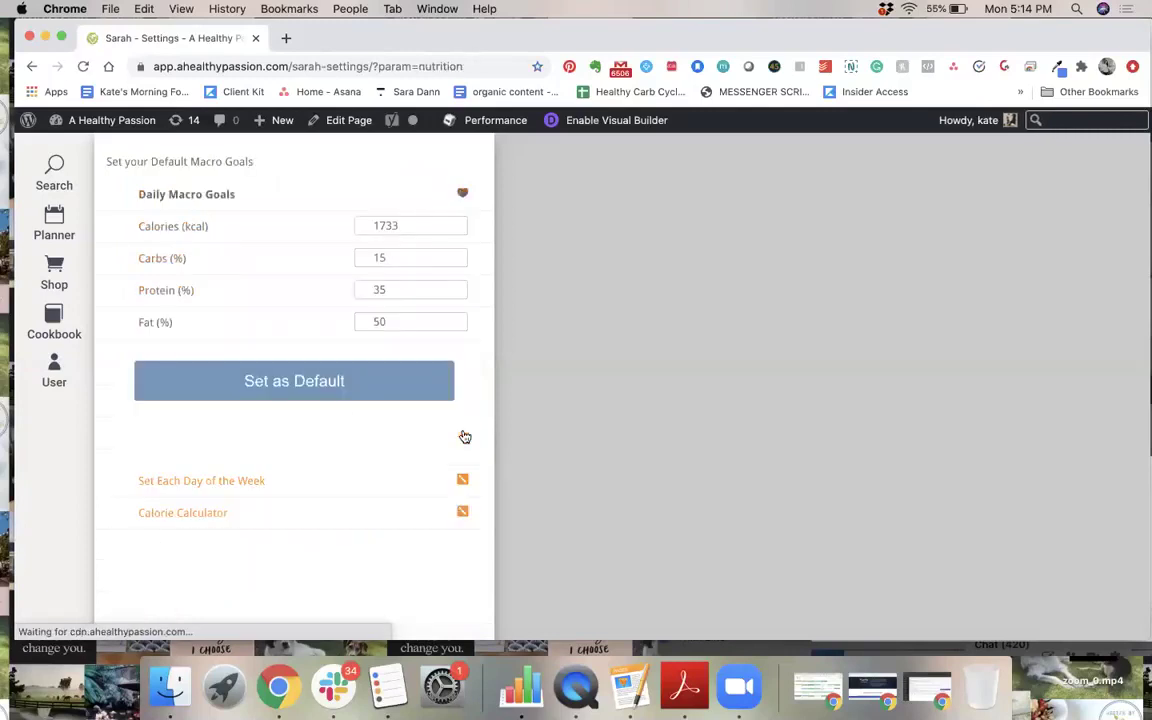
left_click(463, 512)
left_click(303, 488)
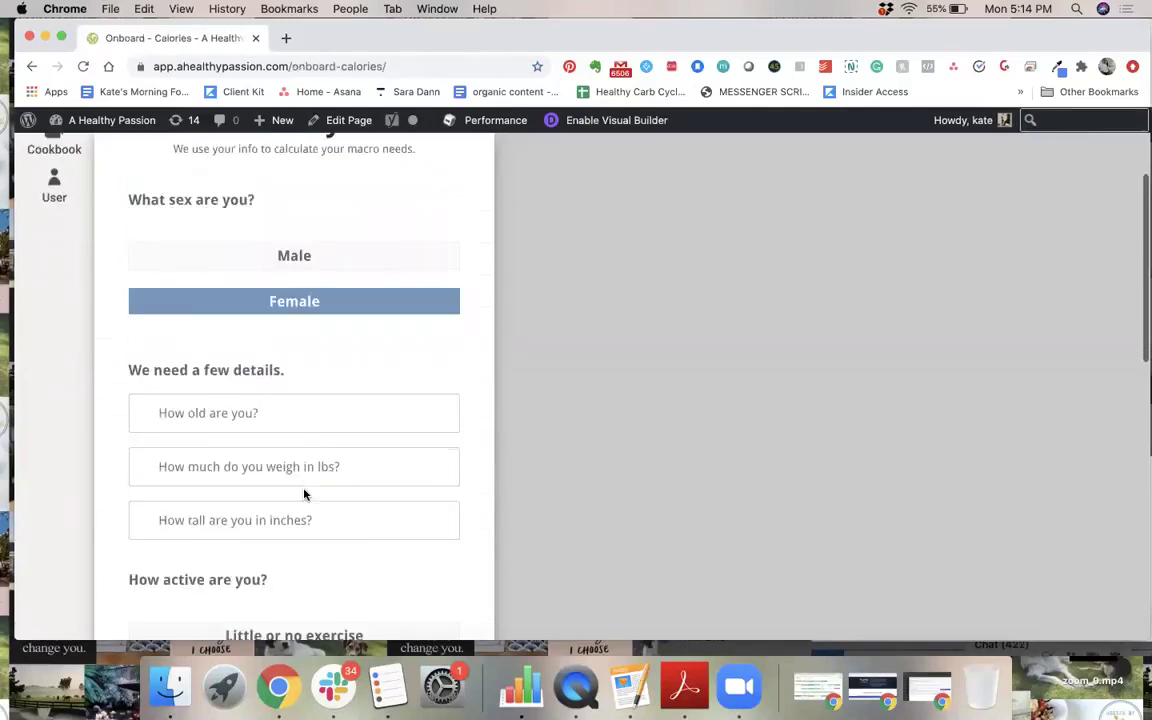
- Fill in the calculator's personal details with age 32, weight 125 lbs and height 65 inches
left_click(243, 413)
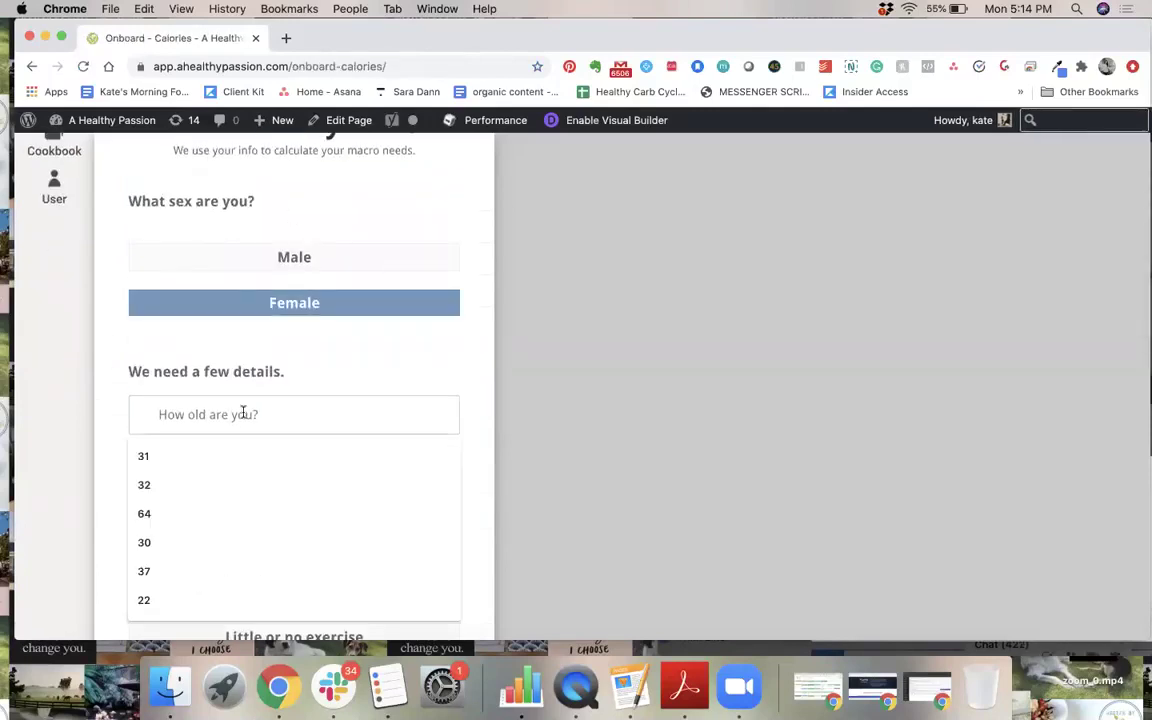
type("32")
left_click(237, 458)
type("125")
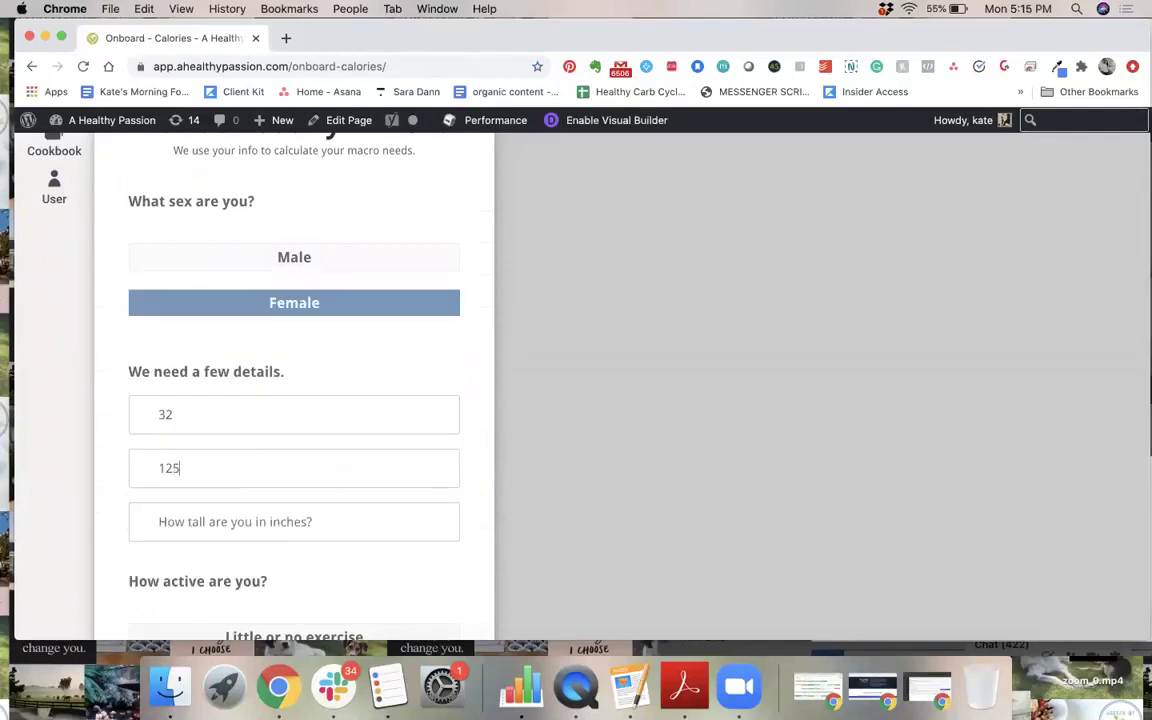
left_click(242, 521)
type("65")
- Choose Moderately active as the activity level and Lose .5 lb a week as the weight goal
scroll(244, 540, "down", 2)
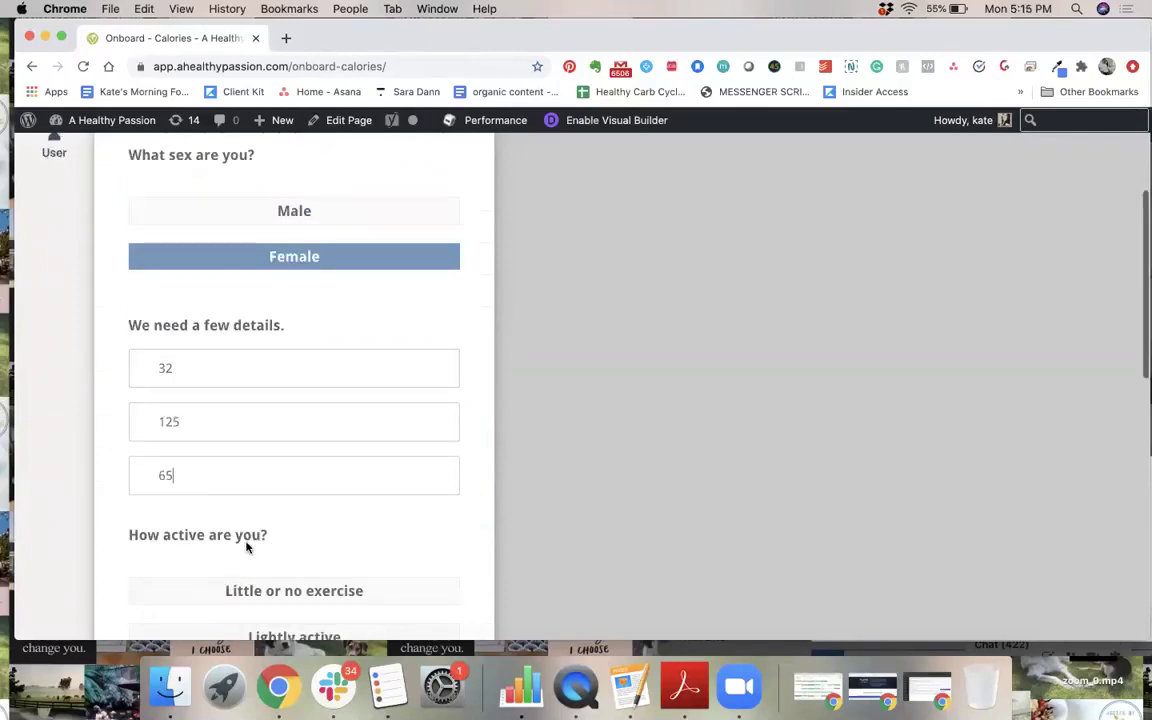
scroll(278, 456, "down", 2)
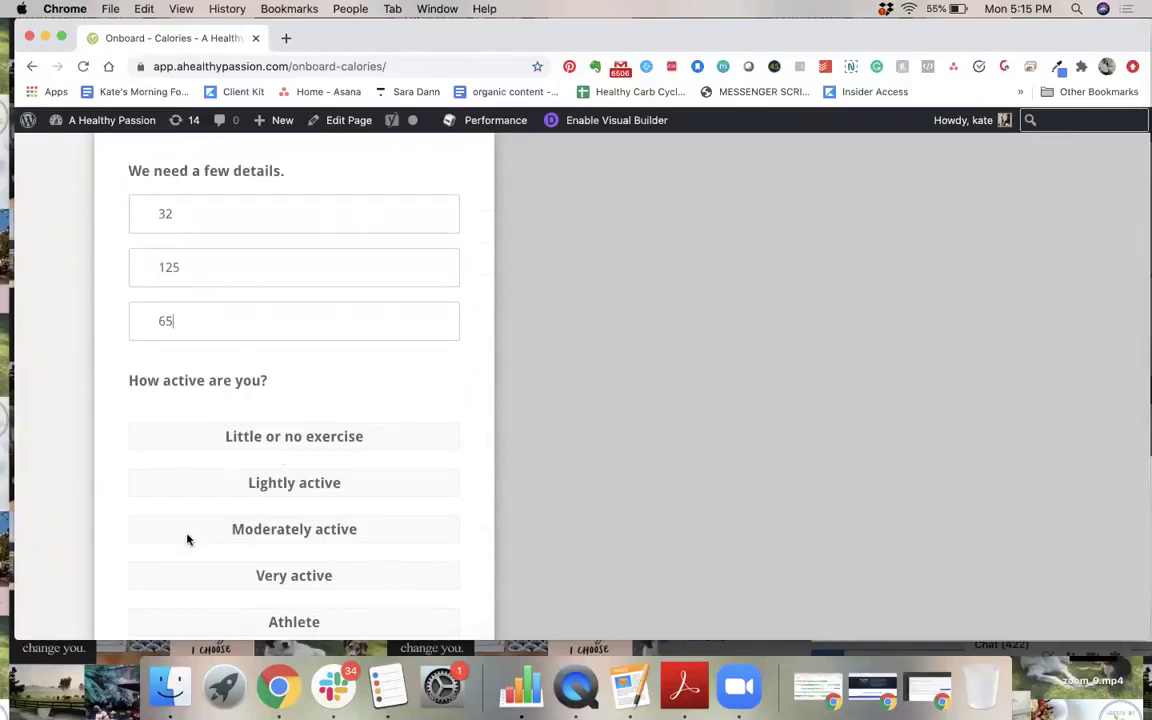
scroll(185, 540, "down", 2)
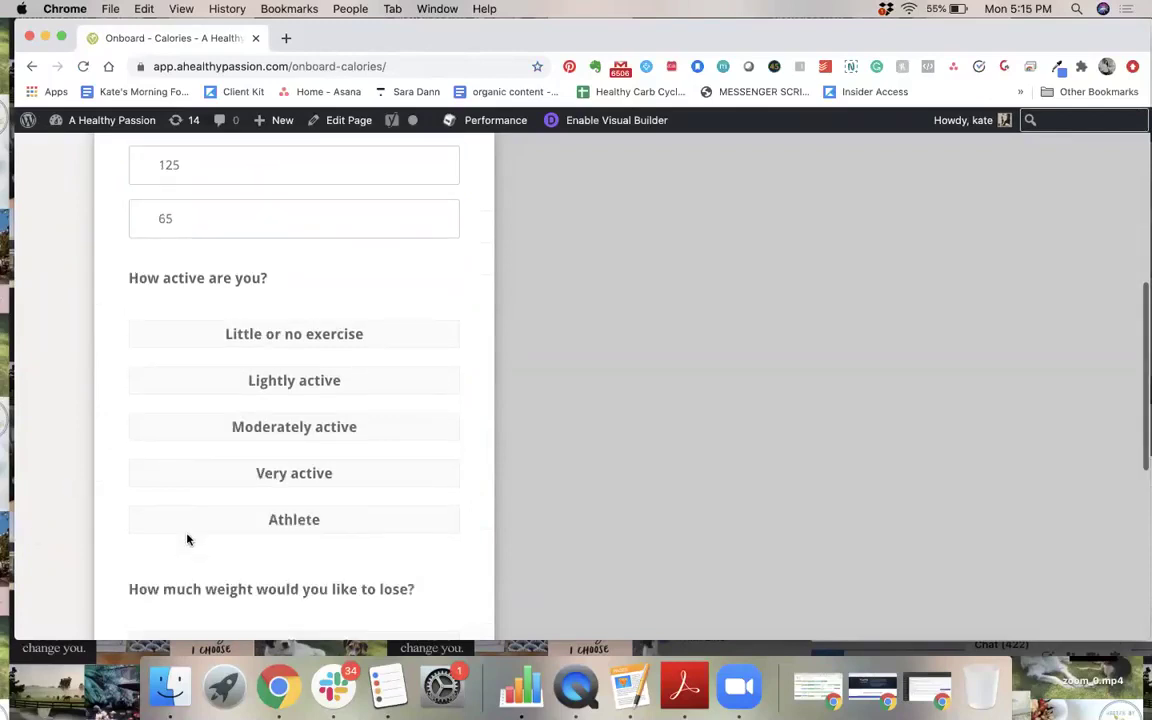
left_click(250, 427)
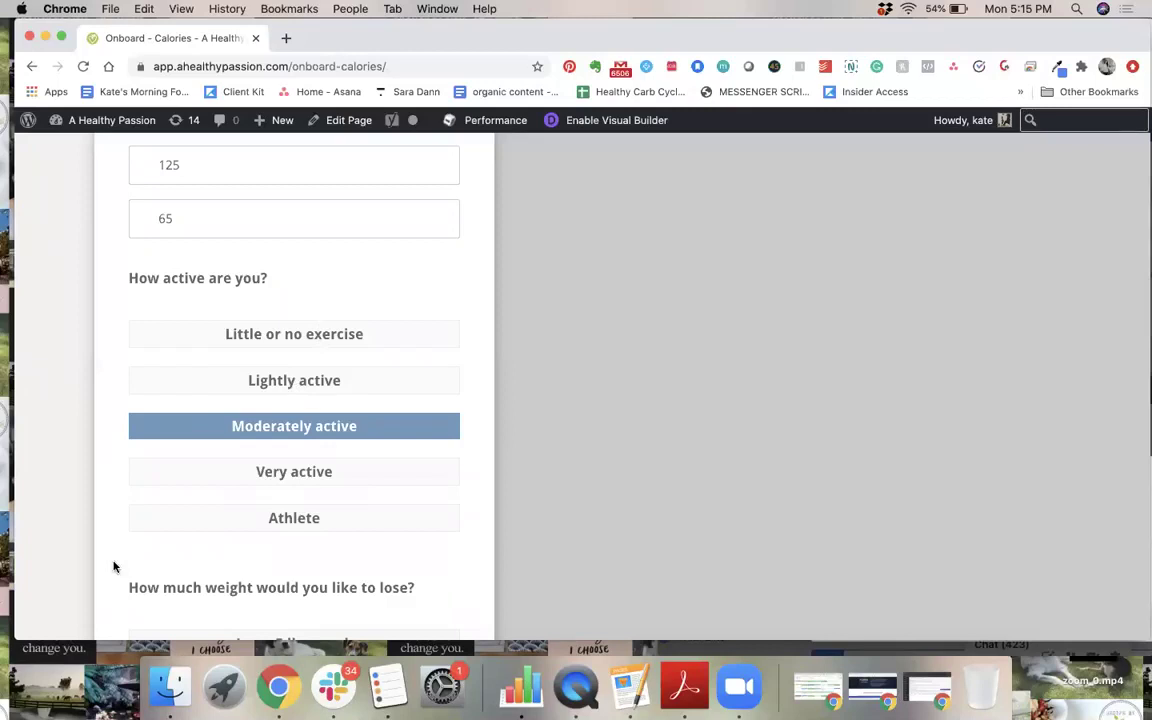
scroll(257, 478, "down", 3)
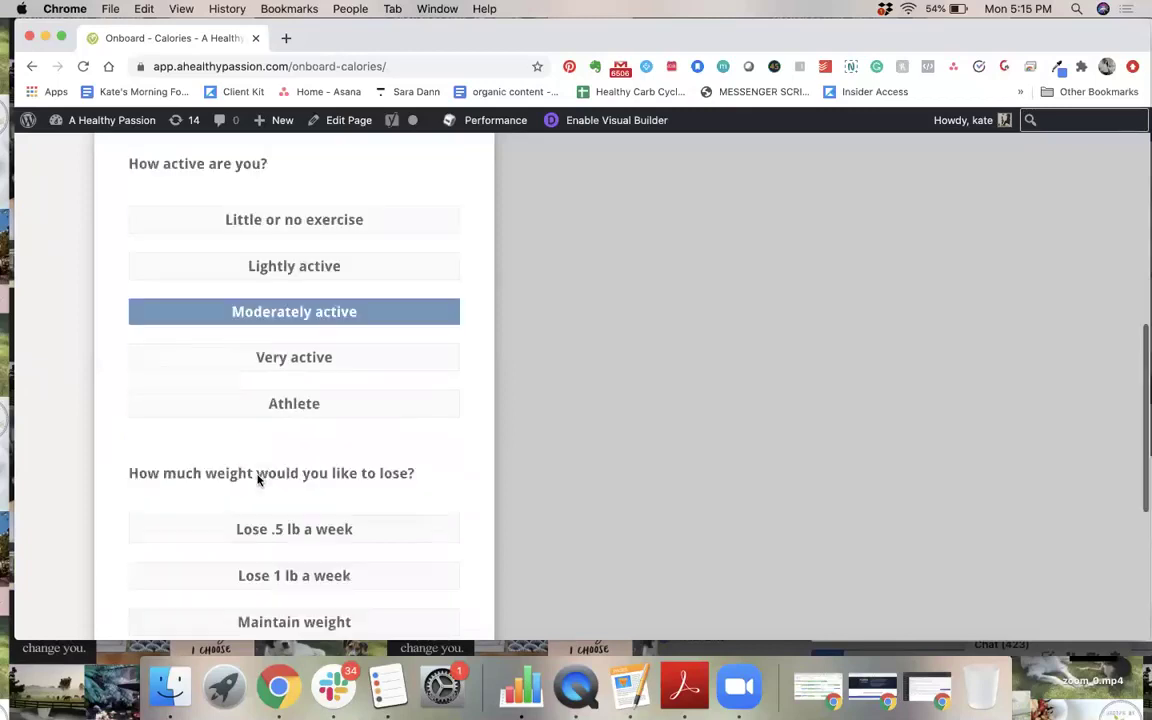
left_click(269, 463)
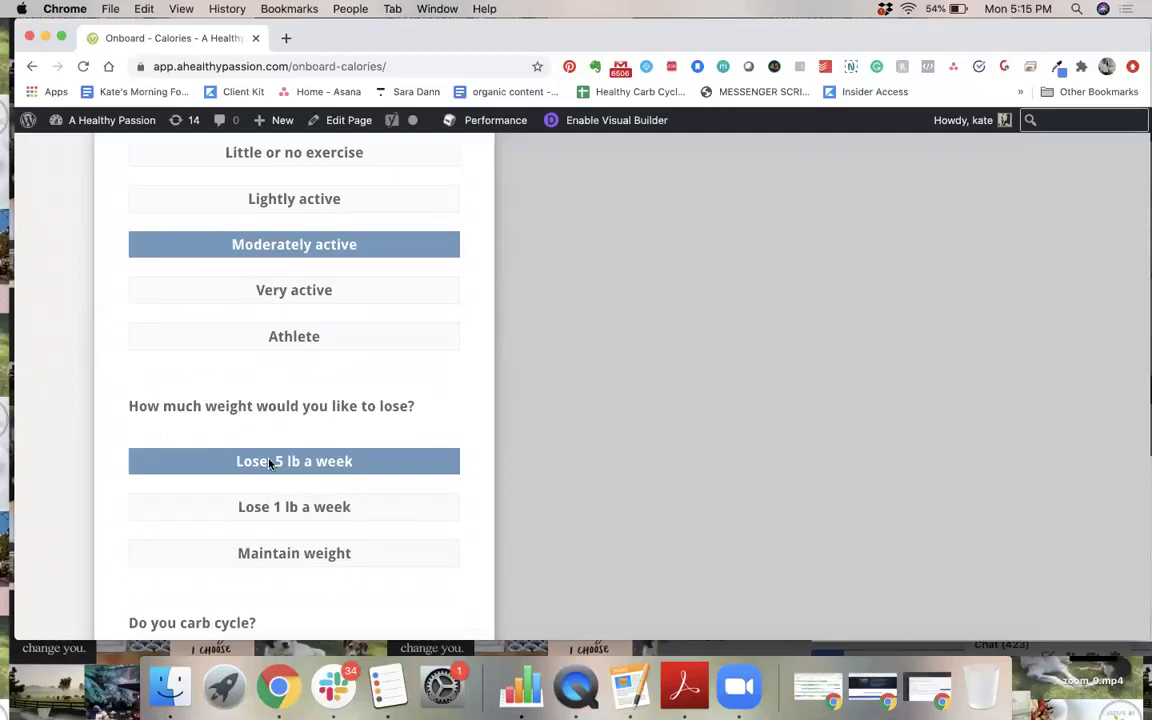
- Answer Yes to carb cycling and submit the calorie calculator form
scroll(252, 514, "down", 3)
left_click(283, 492)
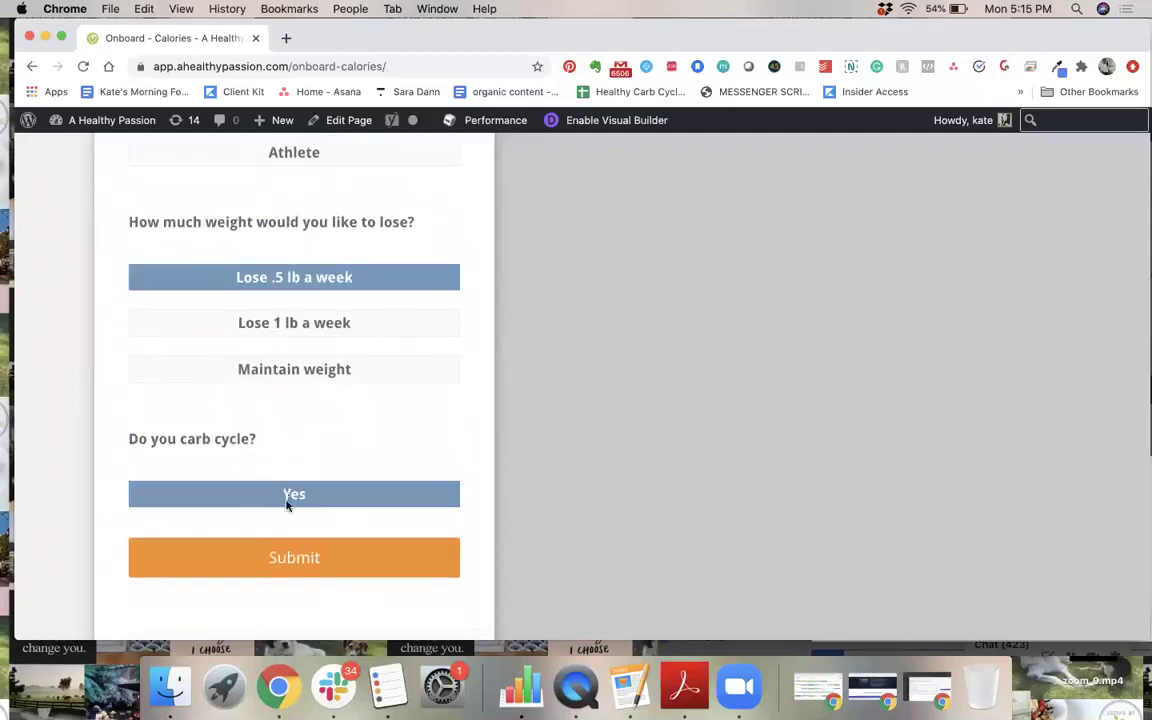
left_click(315, 562)
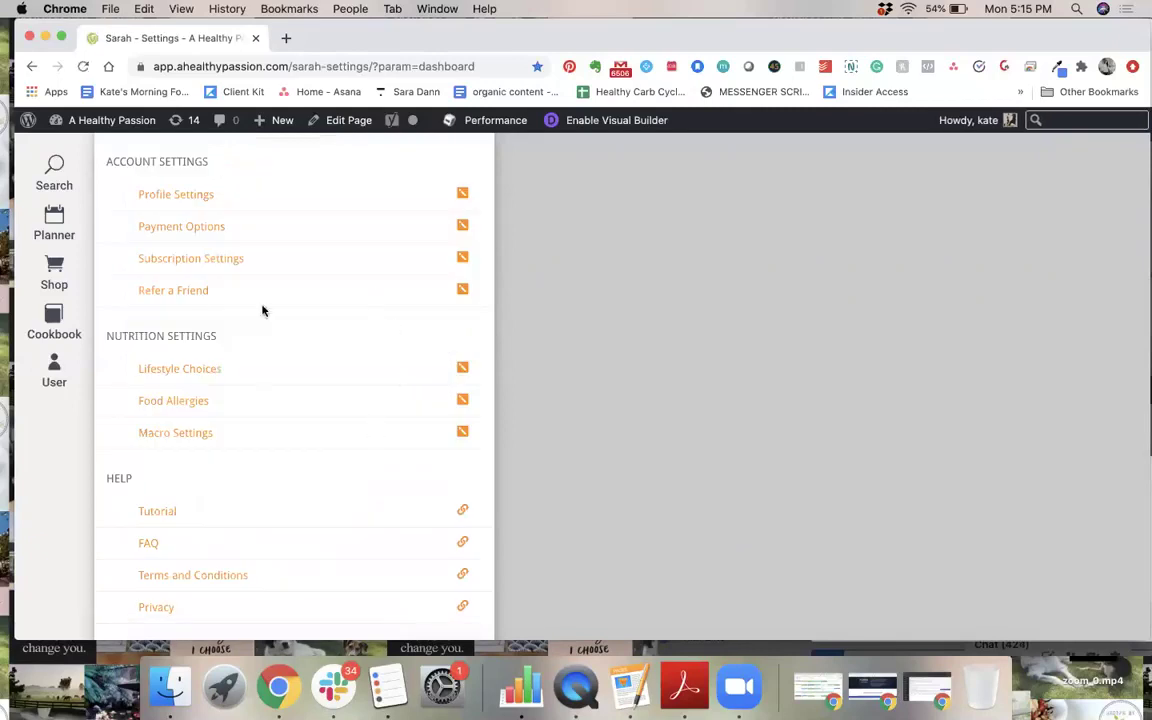
- Open the macro goals for each day of the week and set Thursday's calories to 1400 kcal
scroll(408, 403, "down", 2)
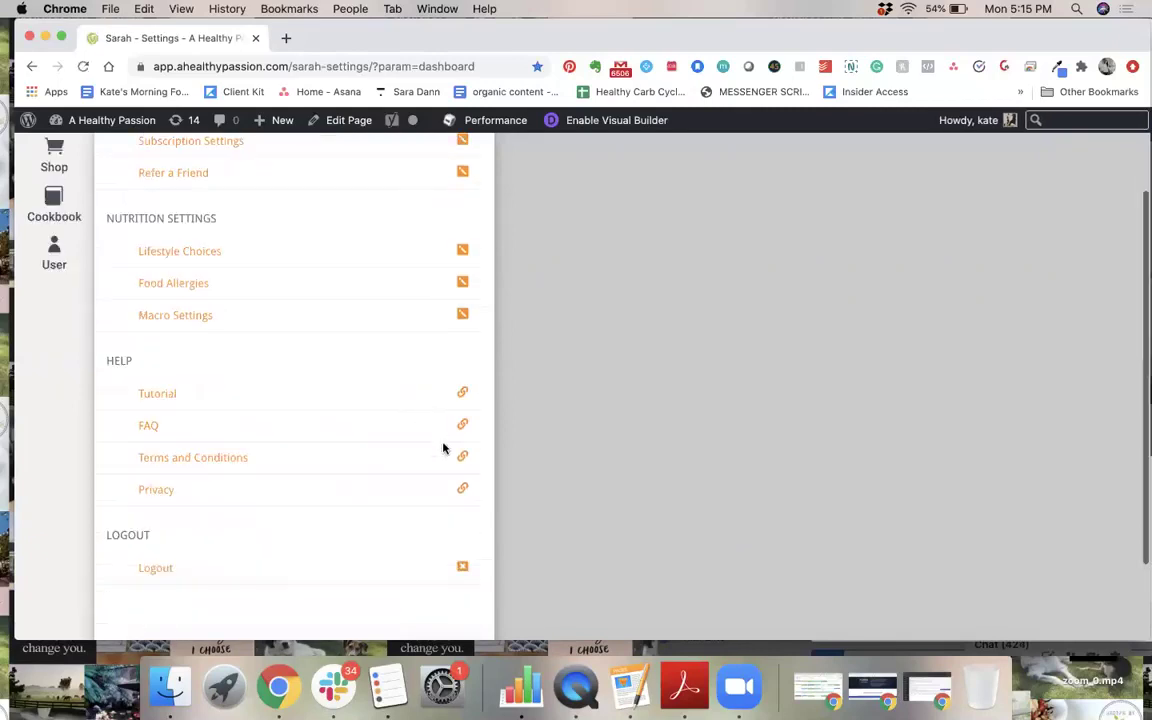
left_click(461, 316)
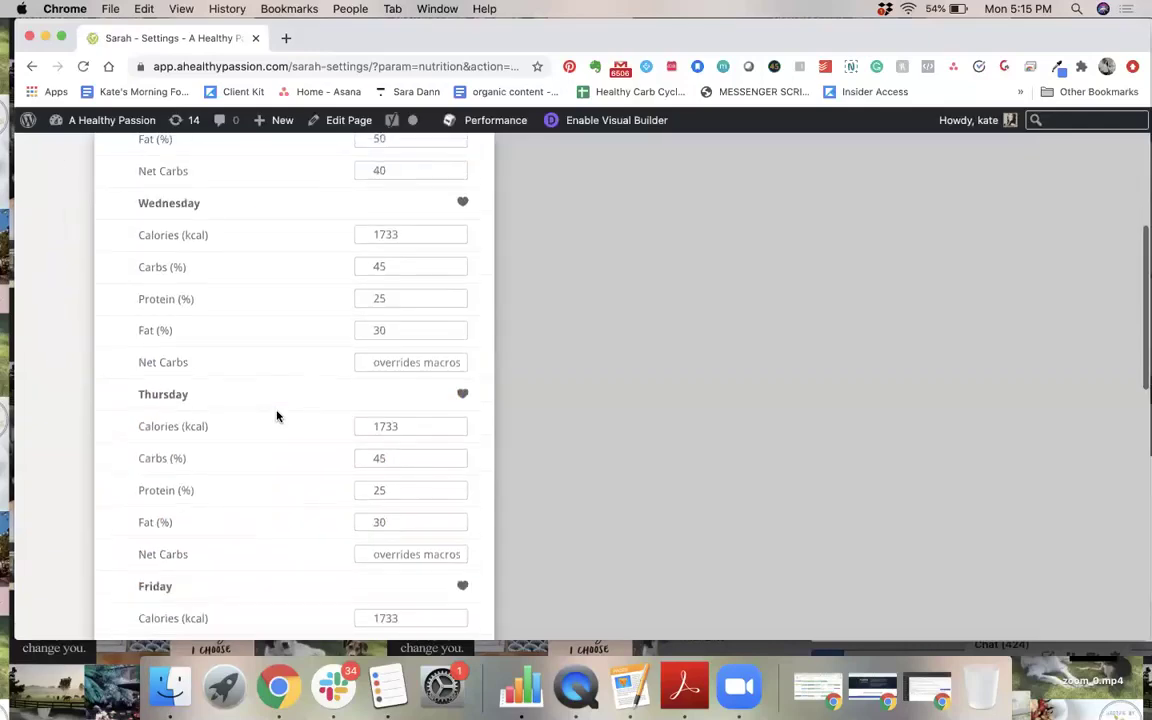
double_click(420, 427)
type("1")
type("486")
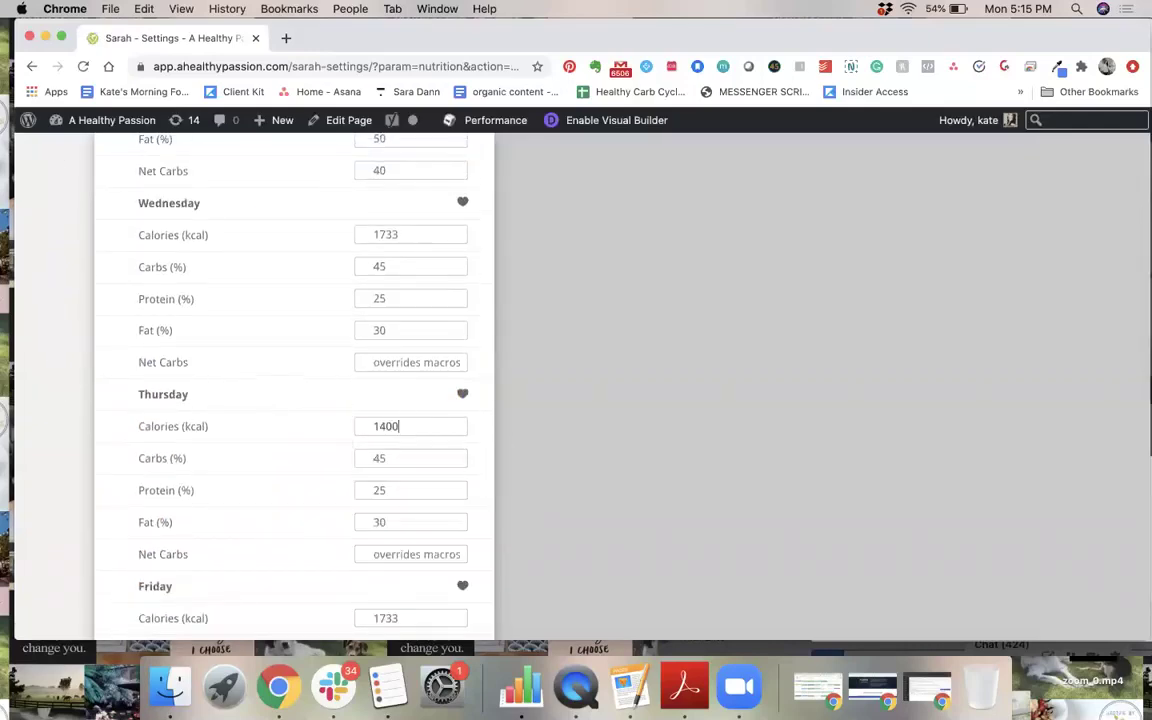
- Set Sunday's calories to 1400 kcal and save the daily macro settings
scroll(416, 282, "down", 10)
scroll(416, 282, "down", 3)
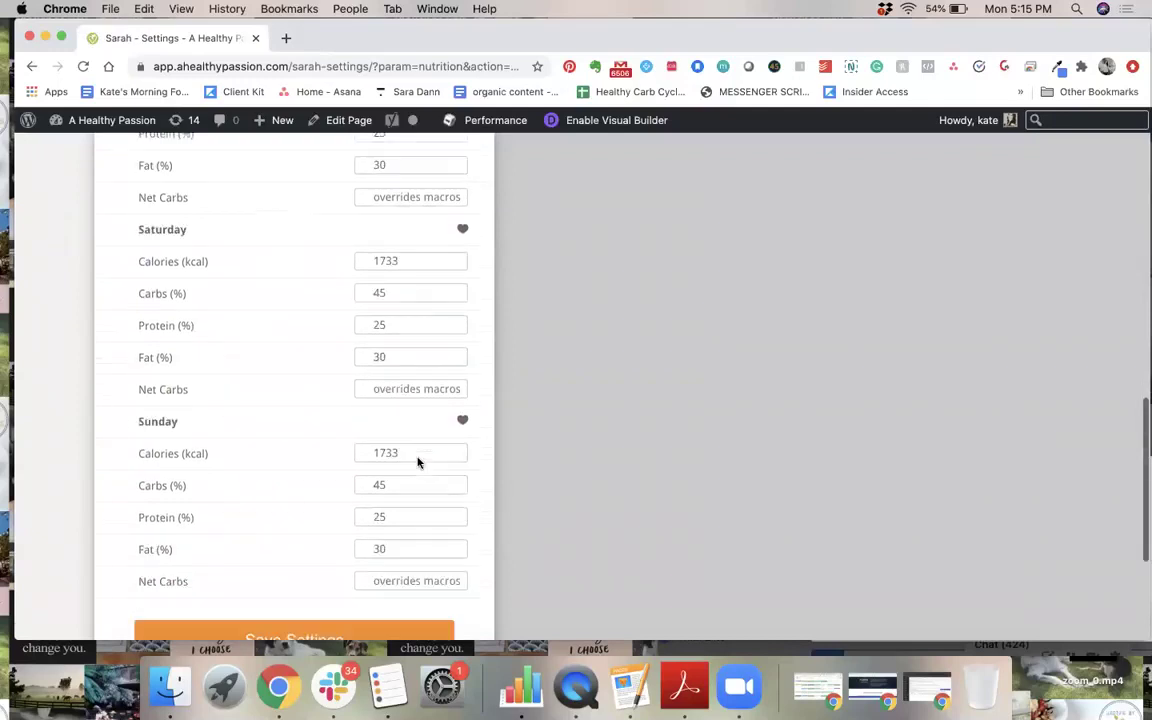
double_click(401, 435)
type("17")
key("BackSpace")
type("400")
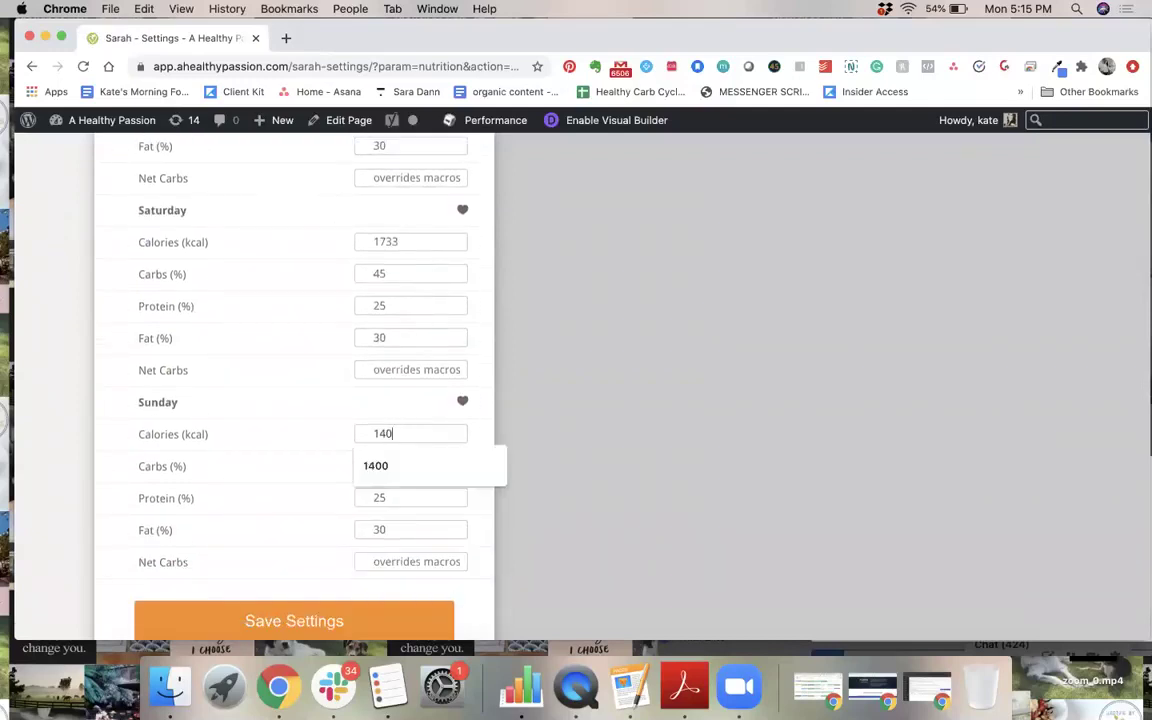
left_click(320, 620)
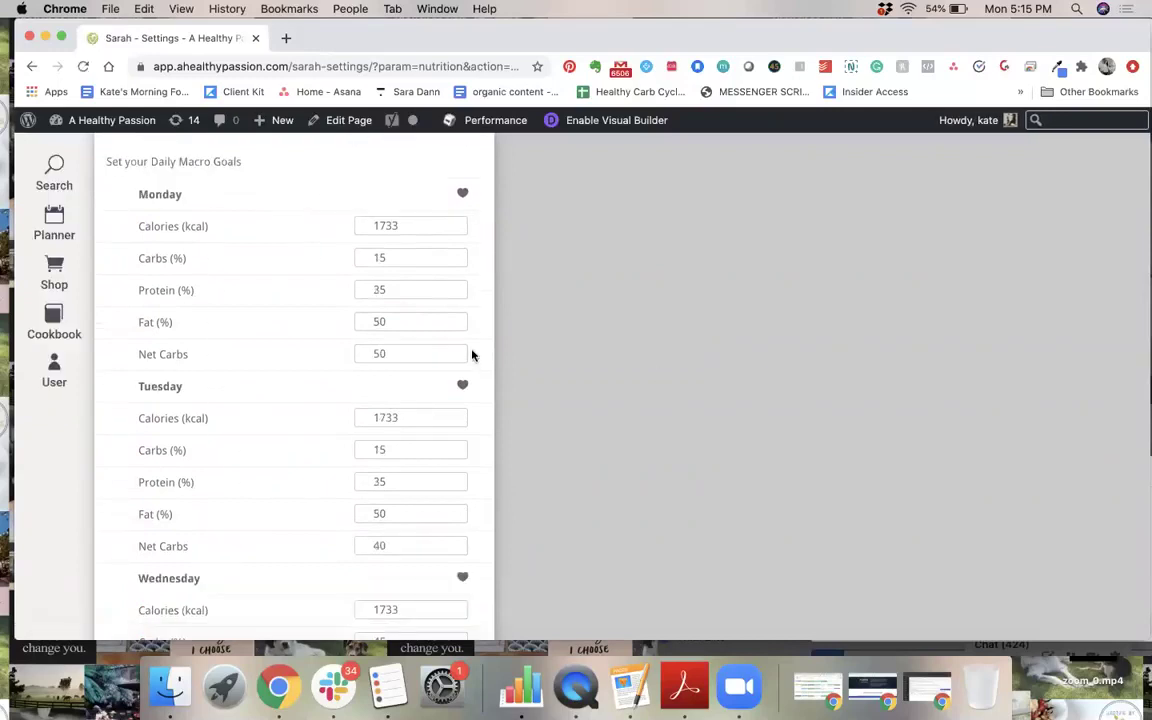
- Open the meal planner and examine the day's meals, the macro totals against goals and the ingredients list
left_click(55, 224)
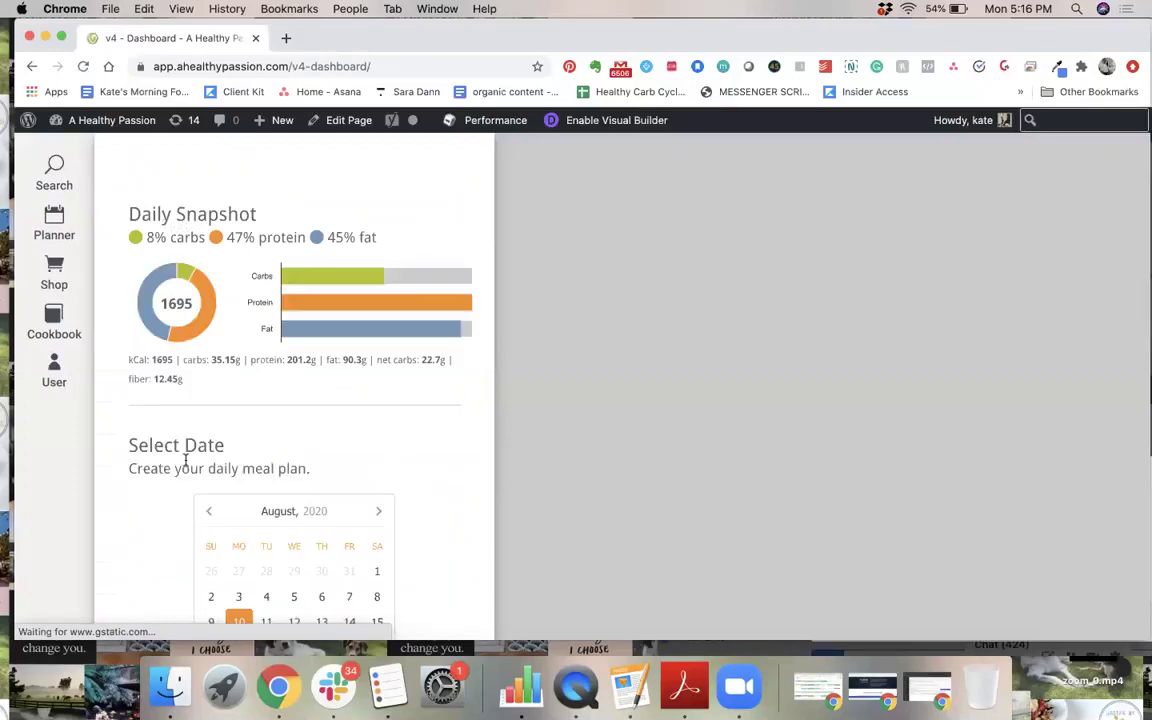
scroll(186, 463, "down", 8)
scroll(185, 465, "down", 1)
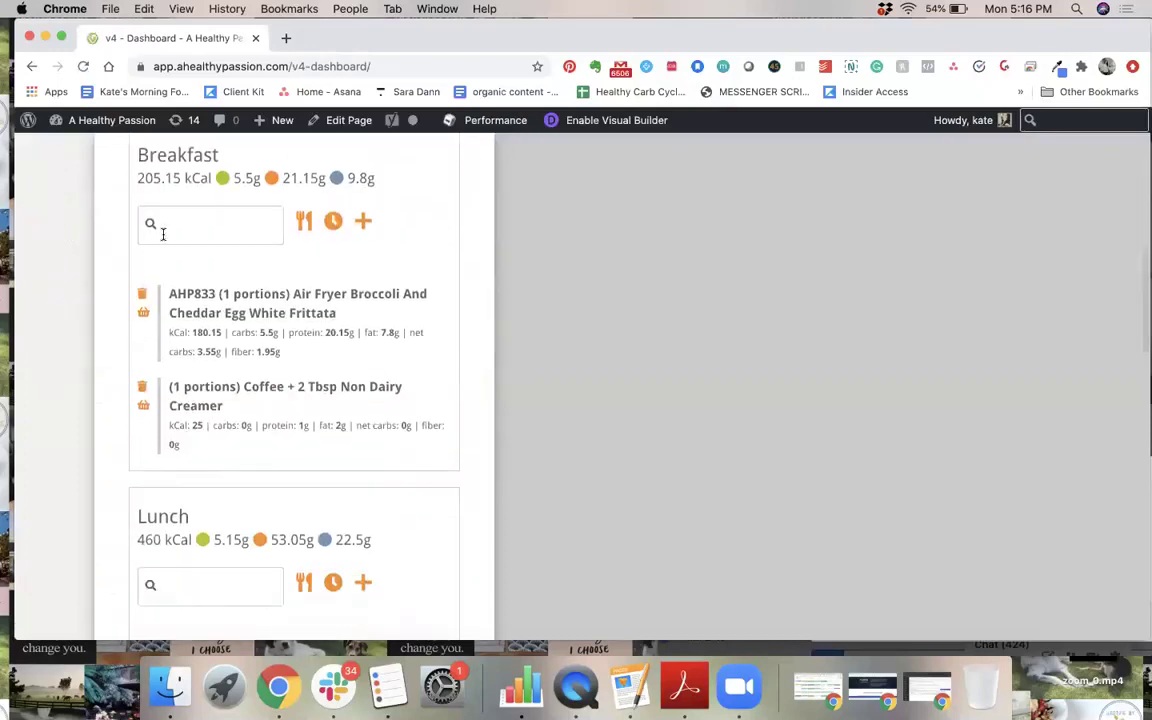
scroll(147, 591, "down", 6)
scroll(145, 591, "down", 8)
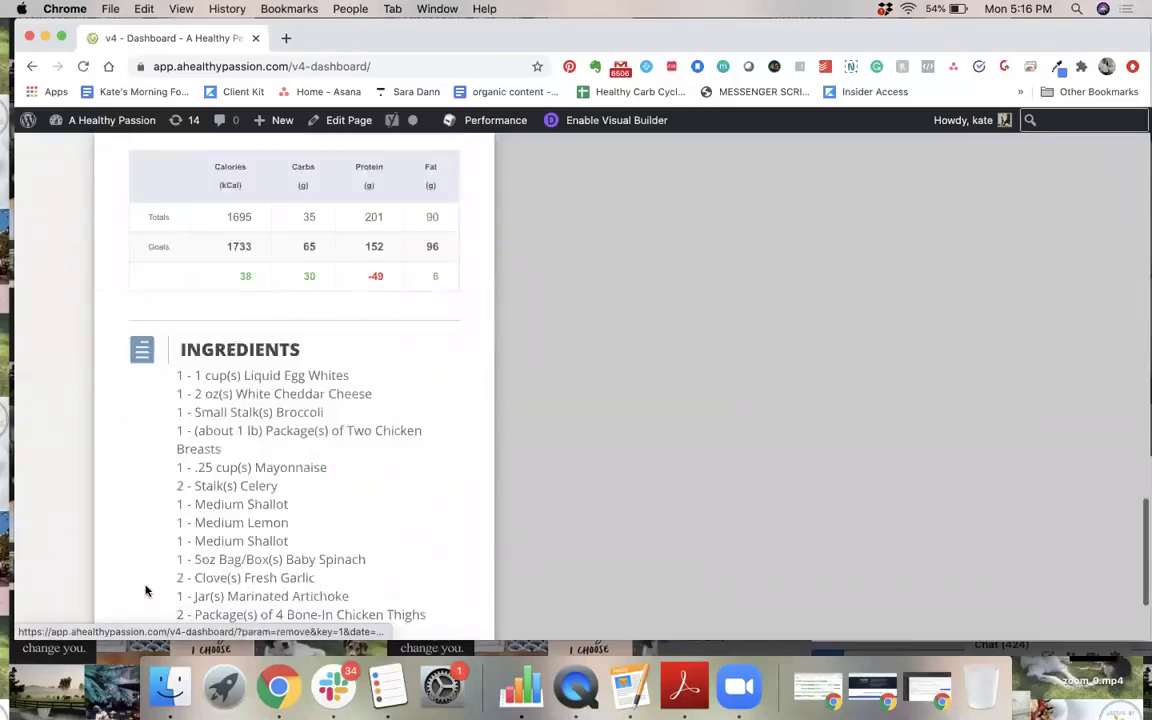
scroll(145, 591, "up", 20)
scroll(145, 591, "down", 4)
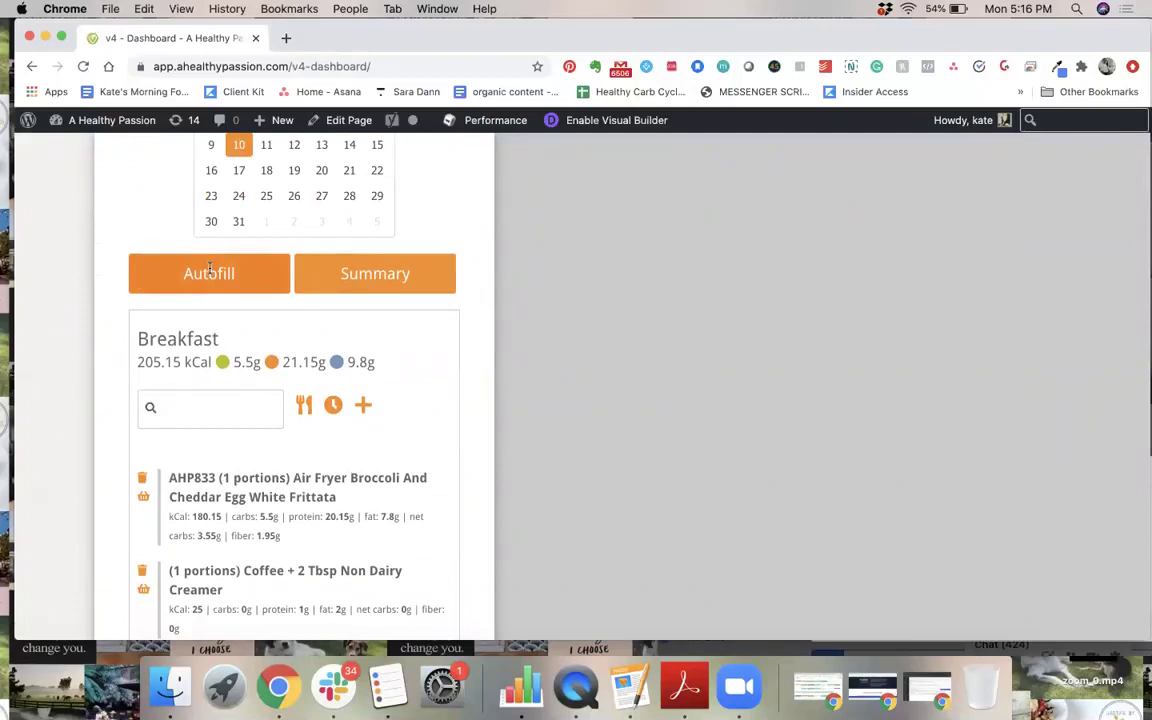
scroll(215, 420, "down", 4)
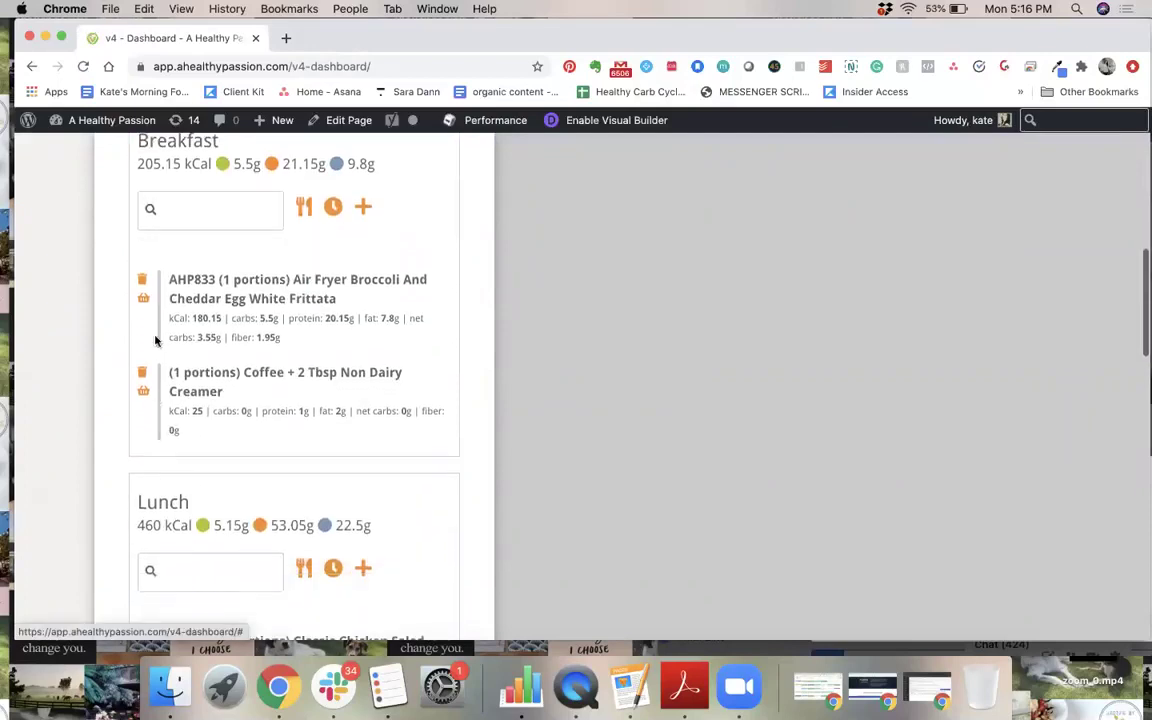
scroll(157, 337, "down", 3)
- Autofill the meal plan for August 10, 2020 and review the suggested meals and daily totals
scroll(250, 390, "up", 9)
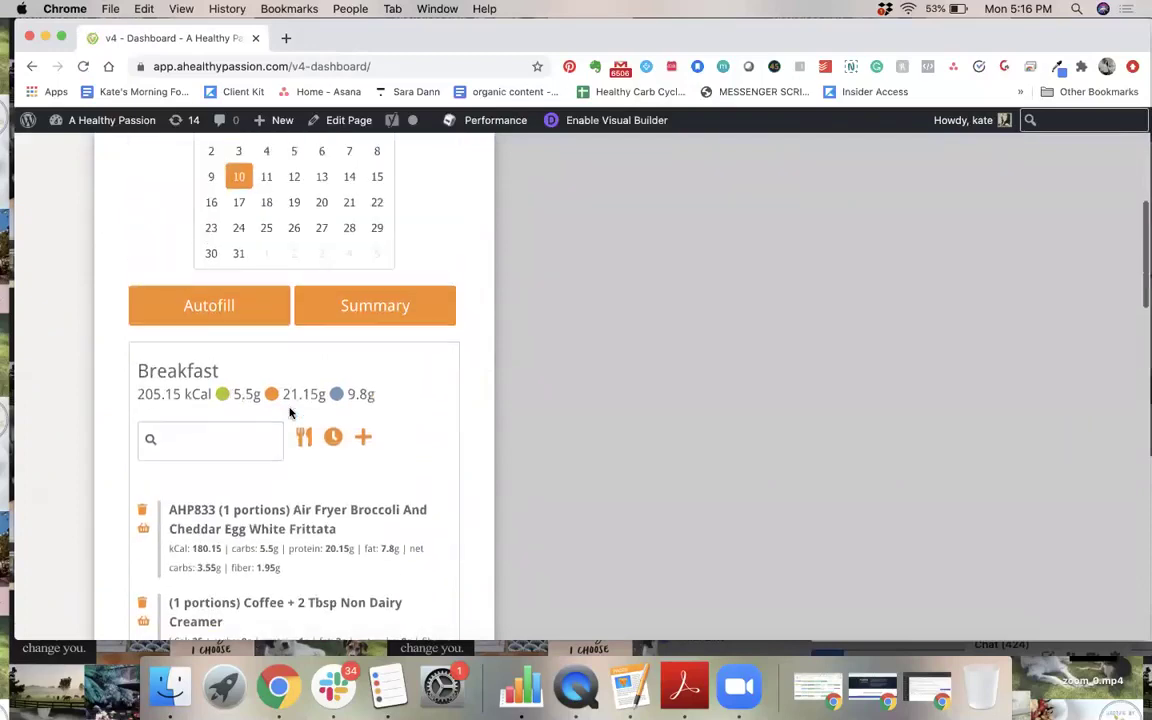
left_click(209, 418)
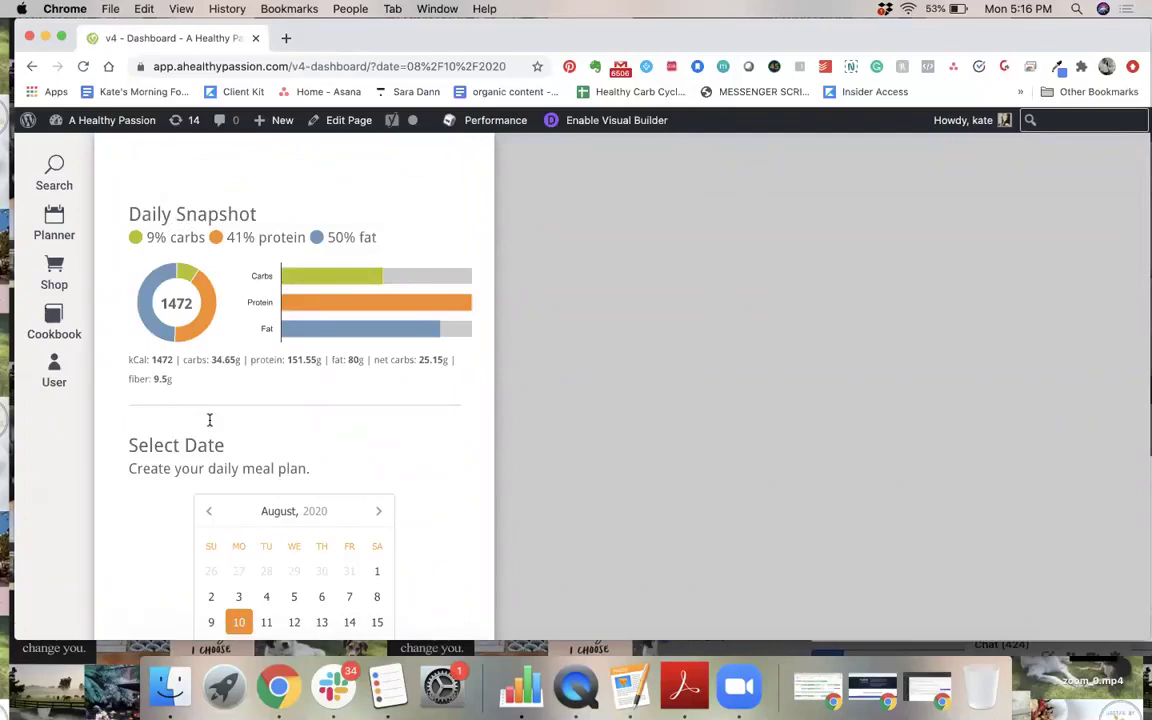
scroll(209, 420, "down", 6)
scroll(203, 505, "down", 5)
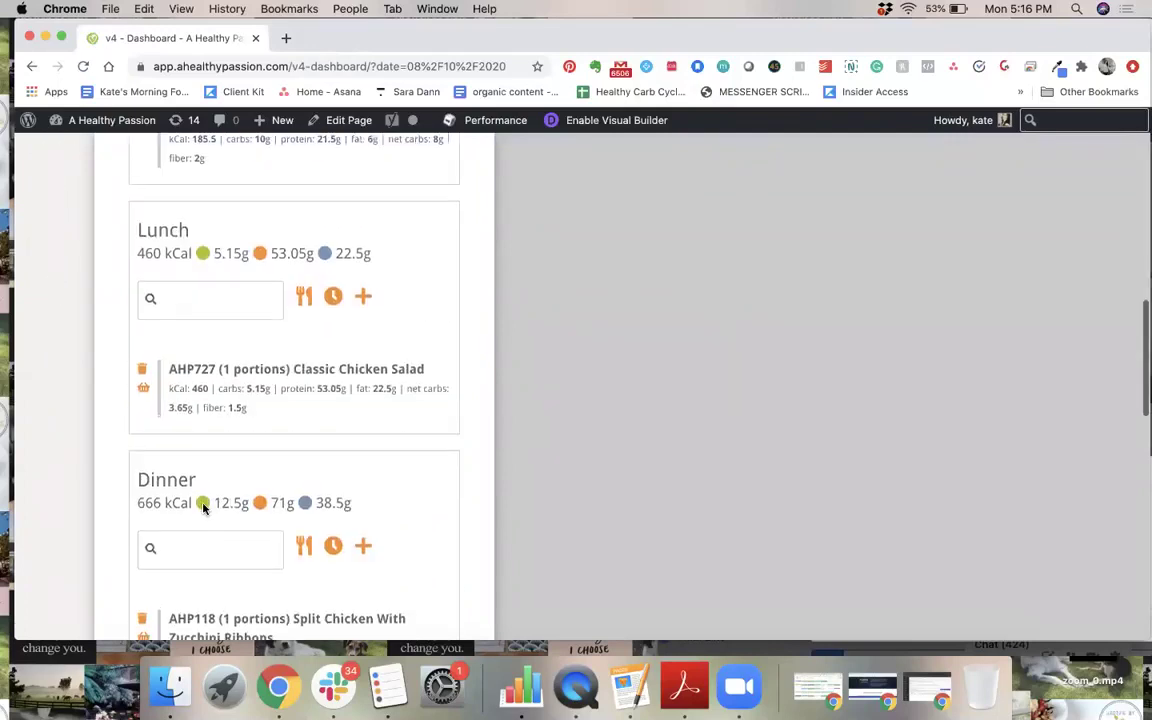
scroll(210, 480, "down", 3)
scroll(259, 502, "down", 8)
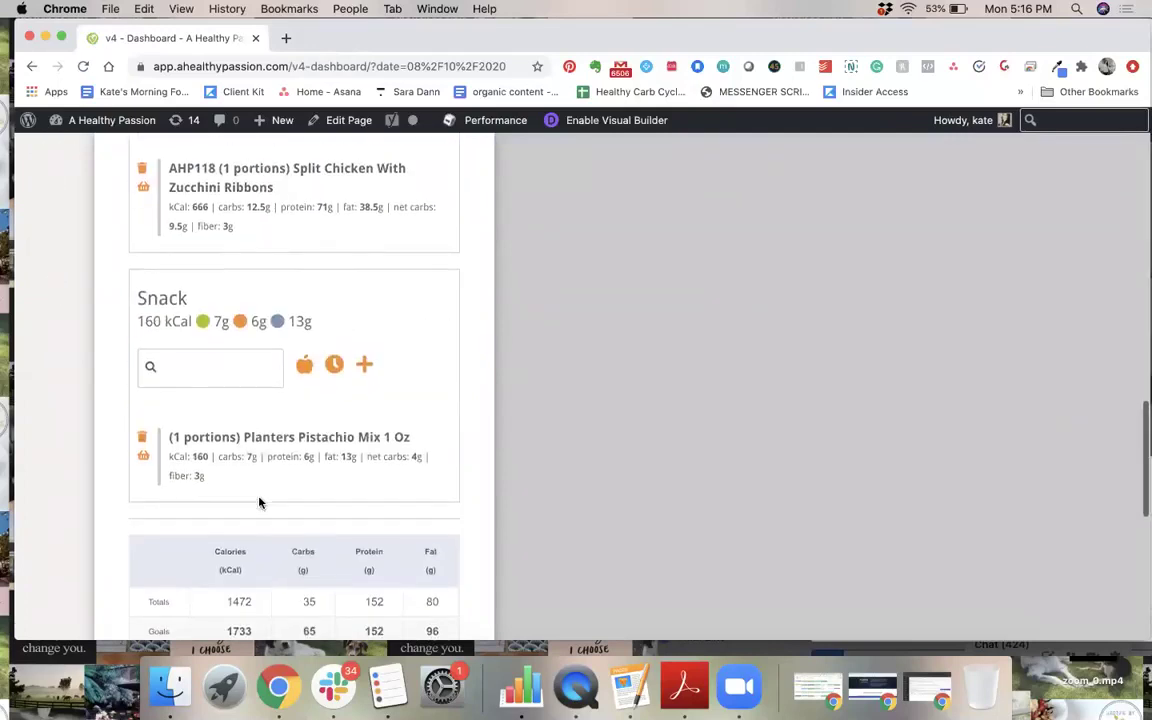
- Remove Split Chicken With Zucchini Ribbons from dinner and check the remaining calories and macros for the day
scroll(259, 502, "up", 7)
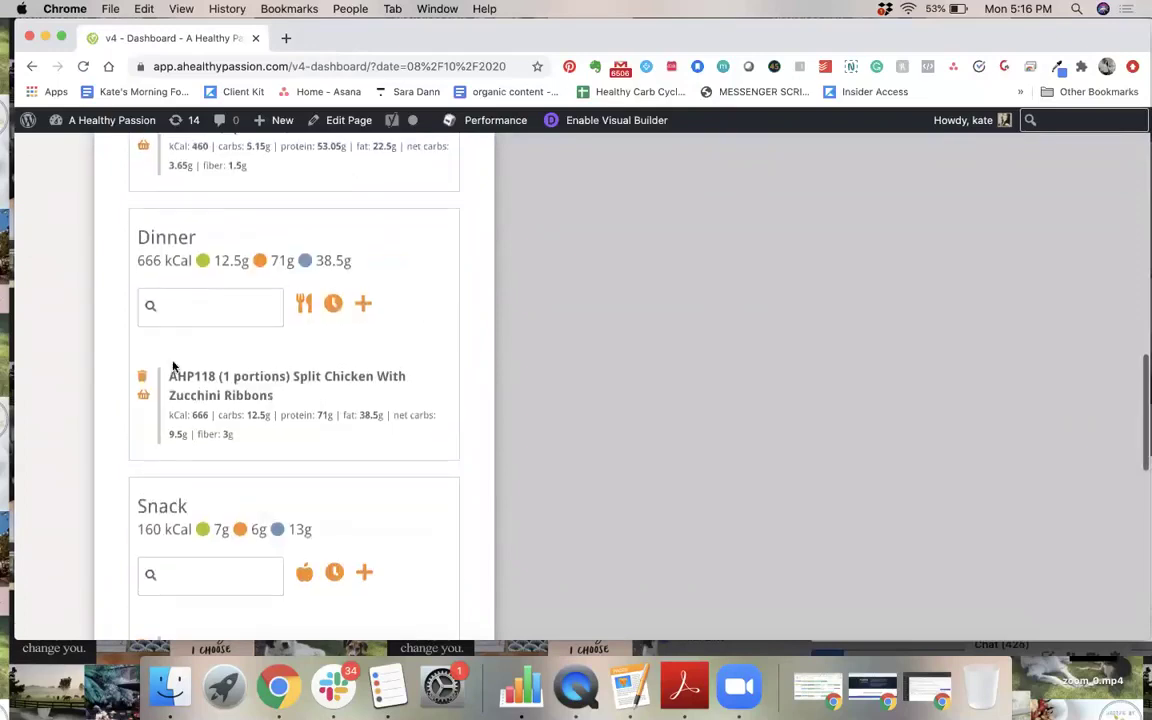
left_click(143, 381)
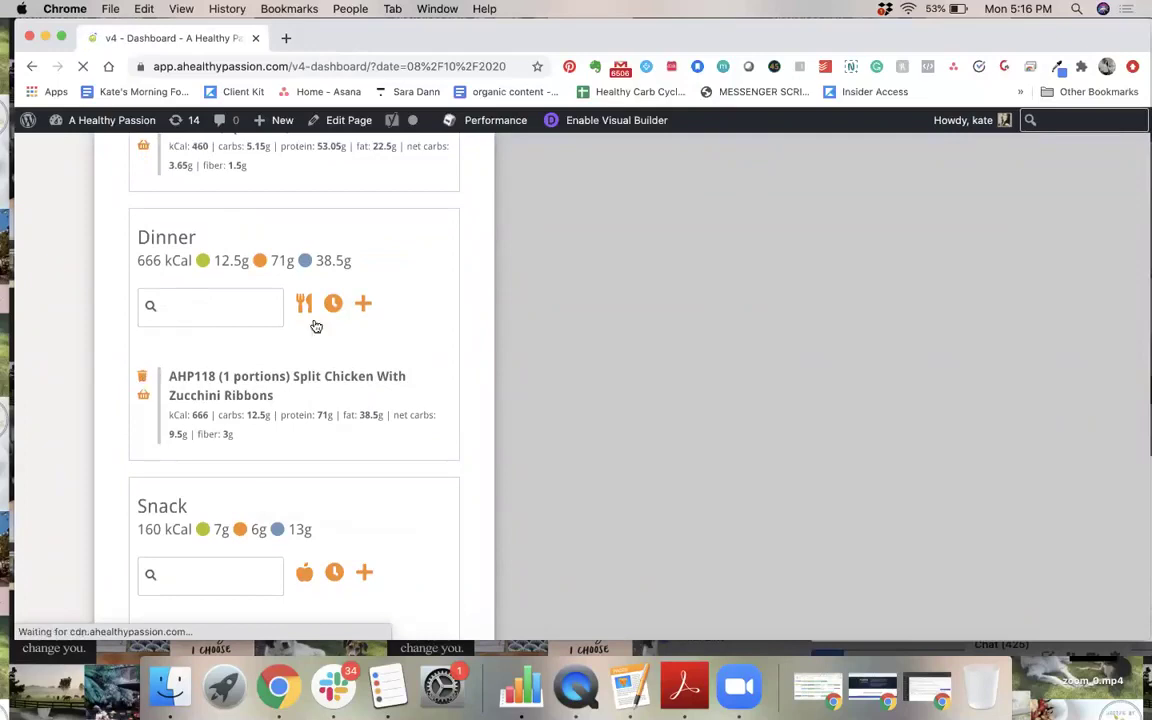
scroll(324, 516, "down", 10)
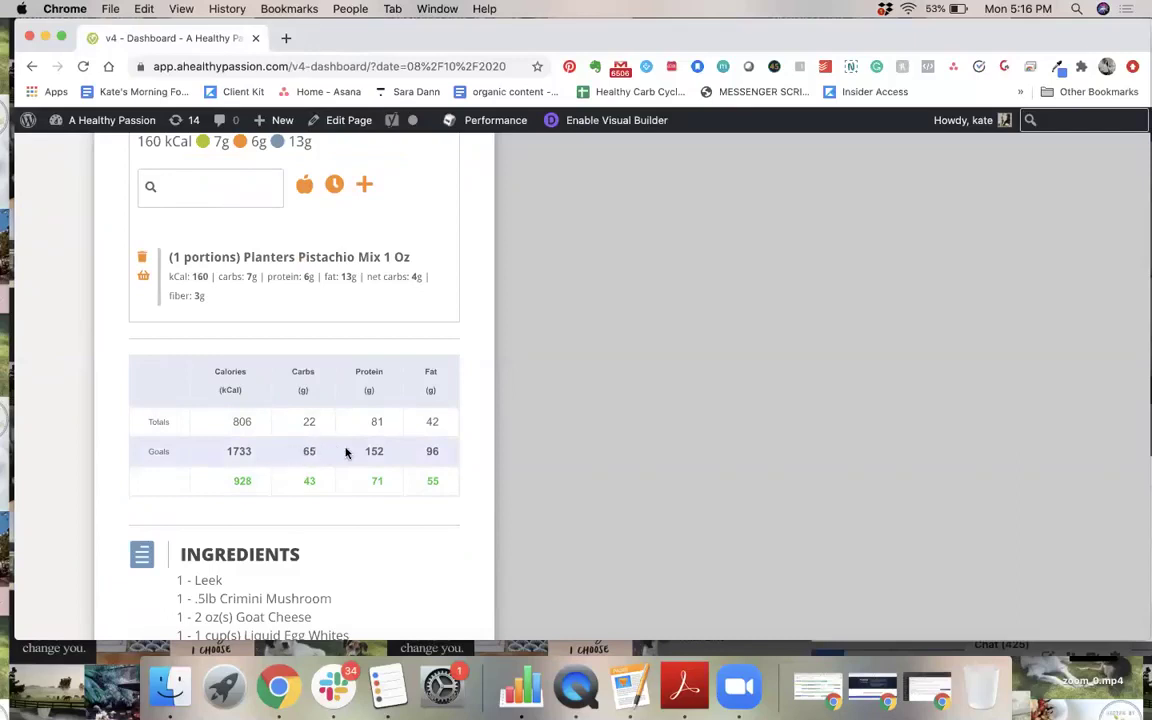
- Find dinner recipes that fit the remaining macros and open the Lemon Artichoke Chicken recipe
scroll(309, 410, "up", 8)
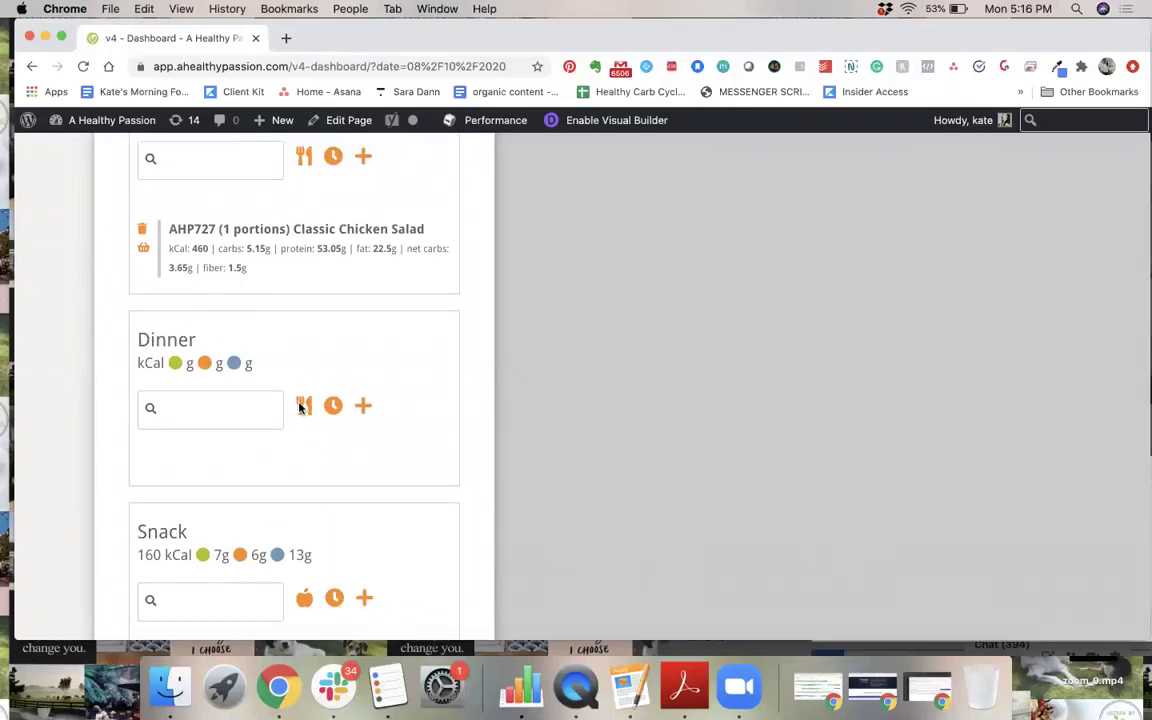
left_click(302, 406)
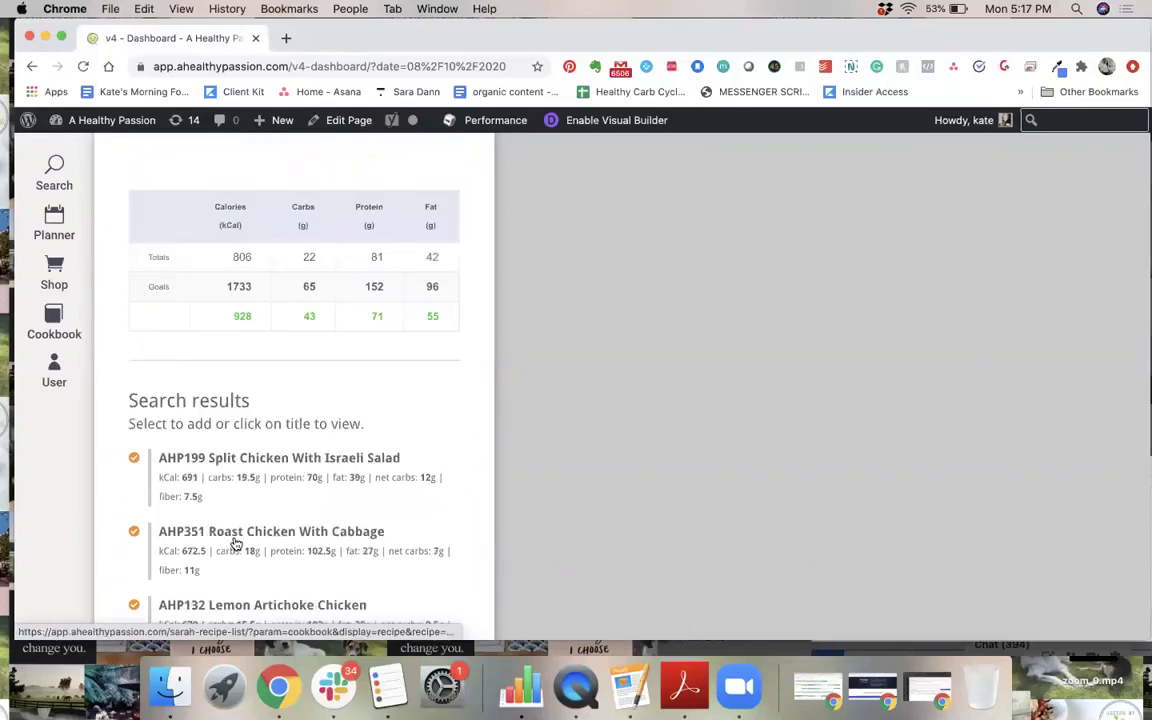
scroll(235, 543, "down", 5)
scroll(235, 543, "down", 2)
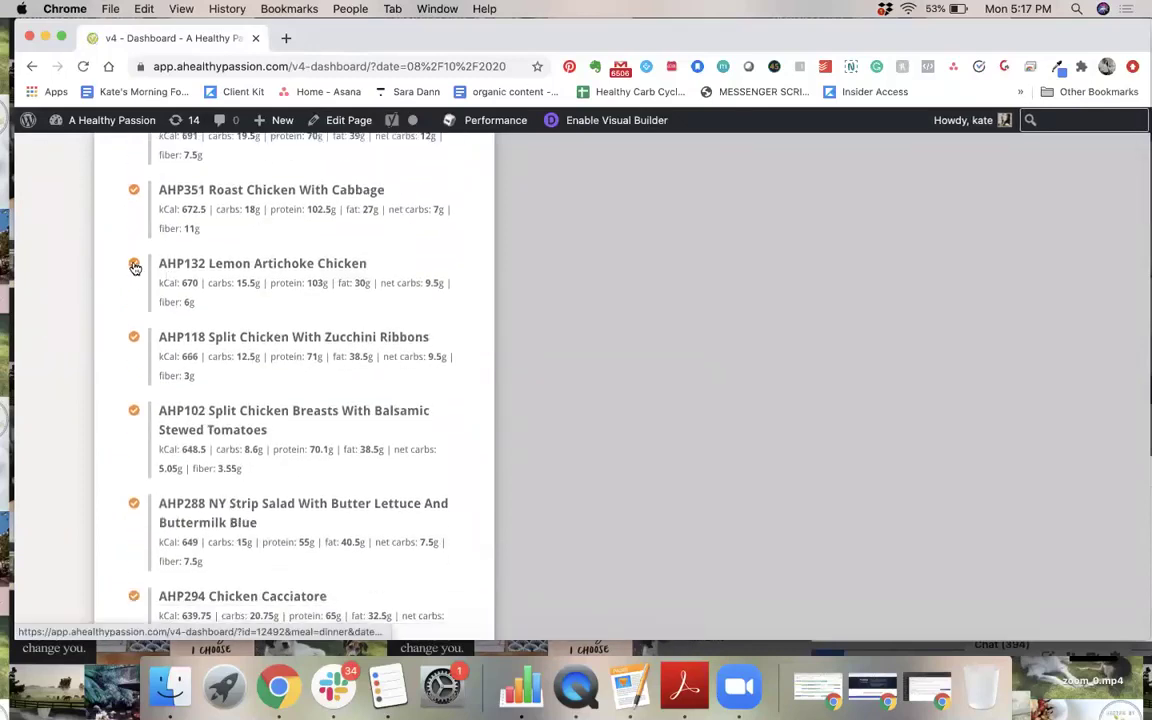
left_click(222, 268)
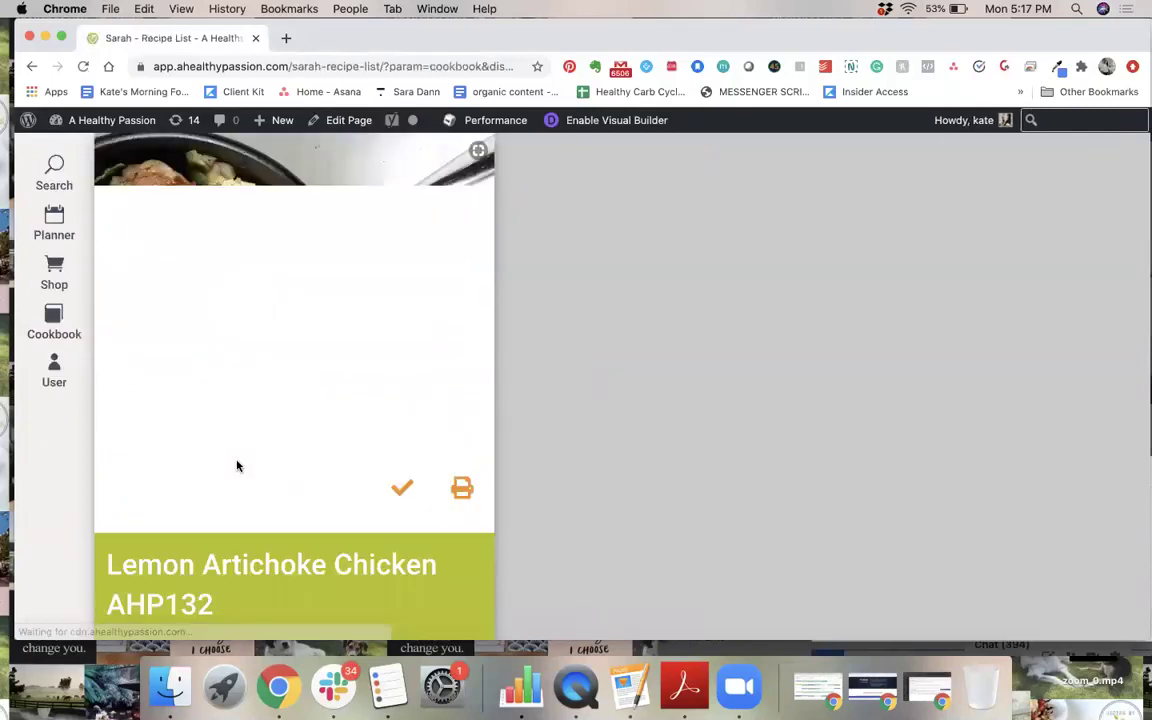
- Add Lemon Artichoke Chicken to the August 10 dinner and compare the day's totals with the goals
scroll(237, 465, "down", 1)
scroll(237, 465, "down", 3)
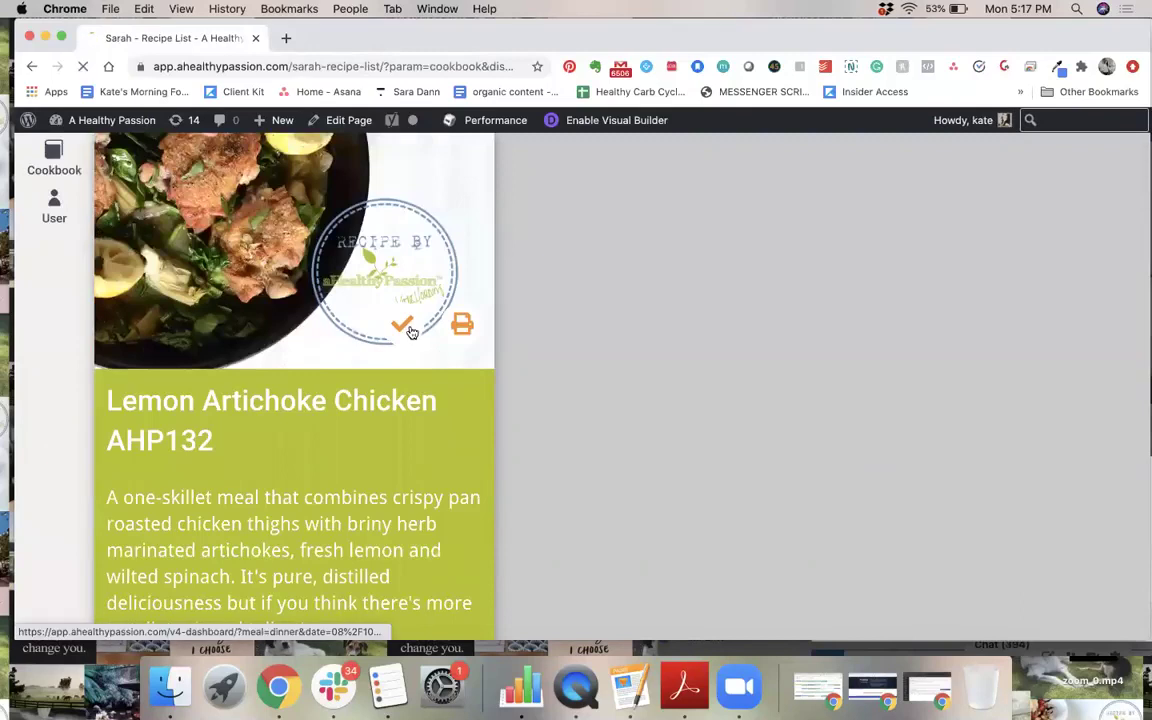
left_click(405, 328)
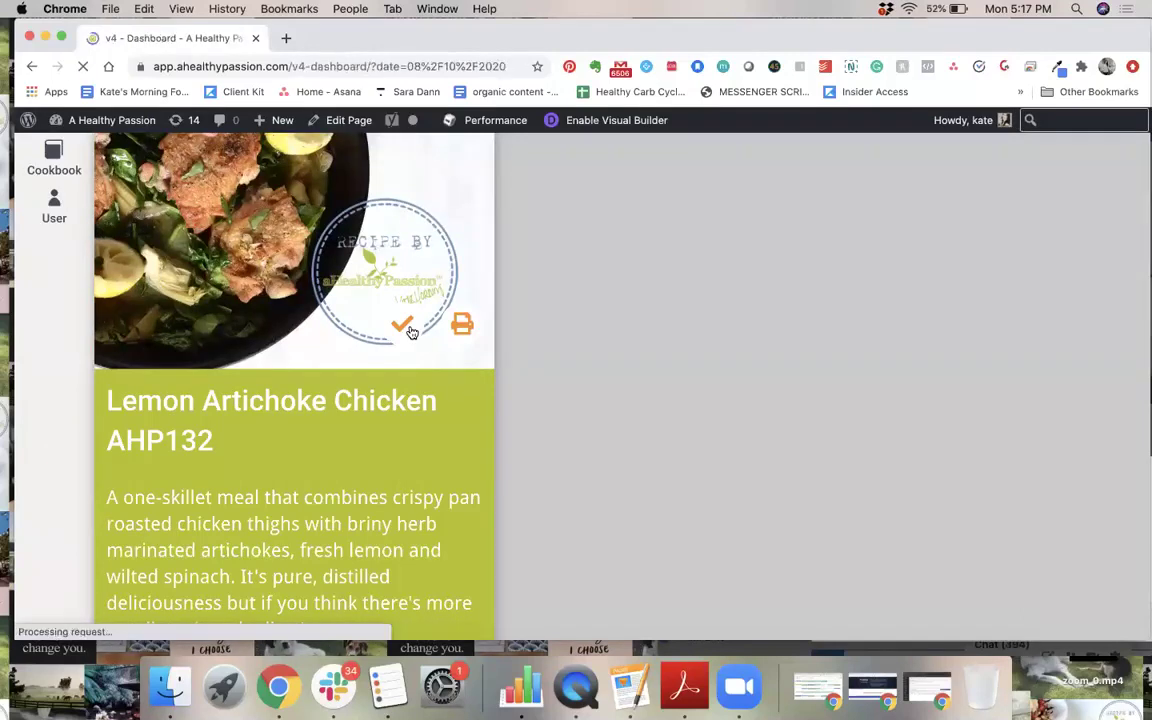
scroll(380, 424, "down", 15)
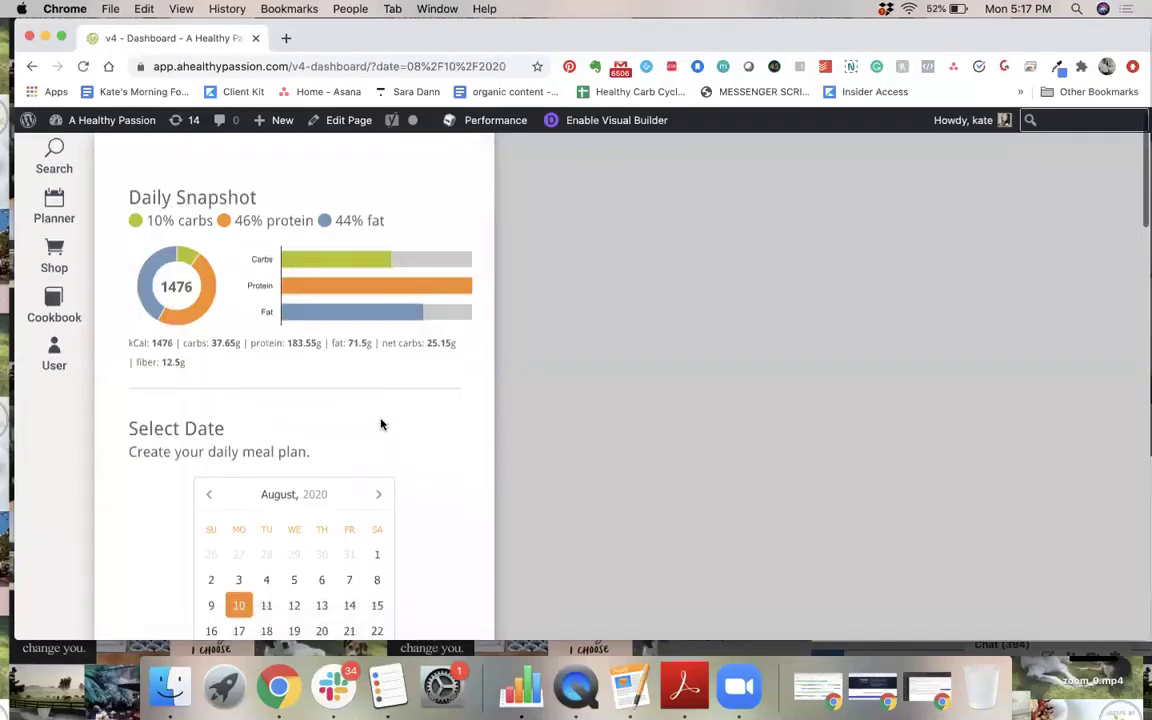
scroll(380, 424, "down", 1)
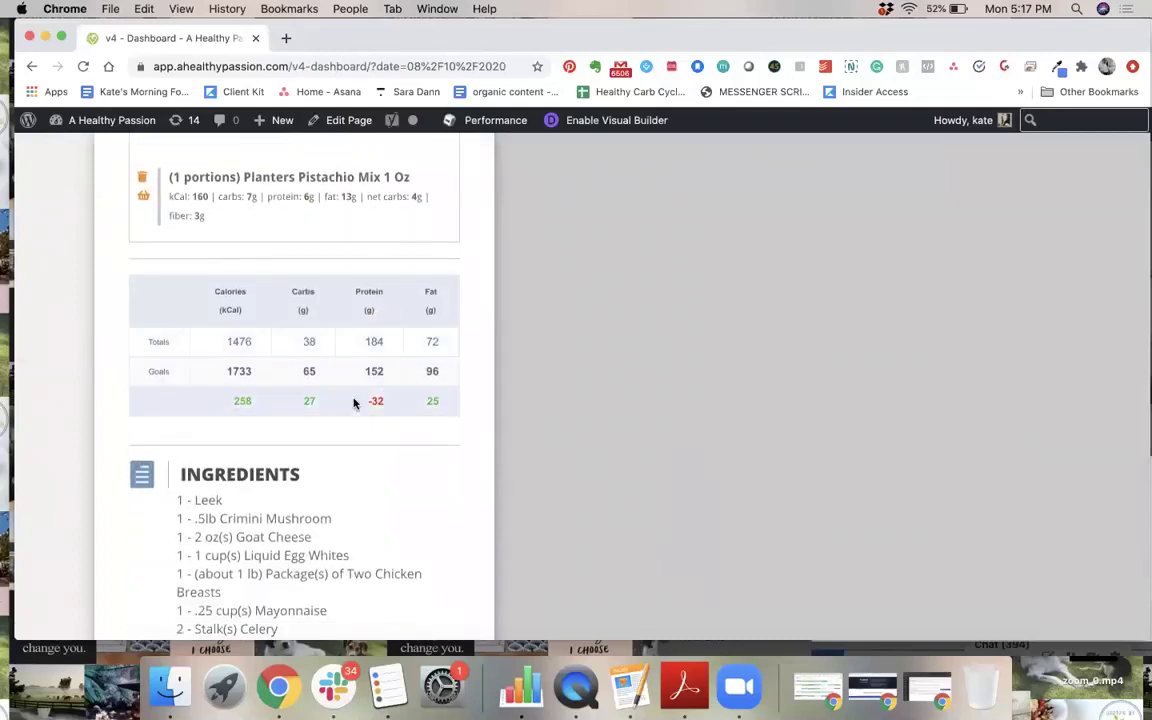
- Search for coffee under Breakfast and add 1 portion of Coffee + 2 Tbsp Non Dairy Creamer
scroll(404, 396, "up", 15)
scroll(386, 378, "down", 2)
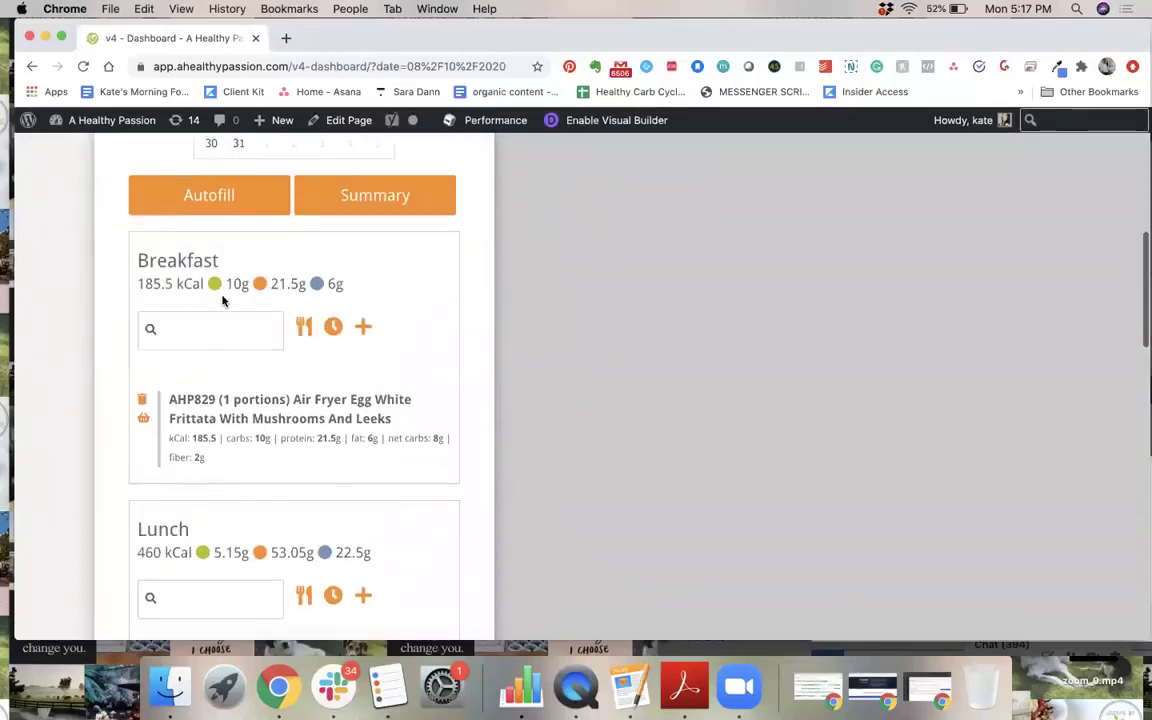
left_click(206, 330)
type("coffee")
left_click(208, 371)
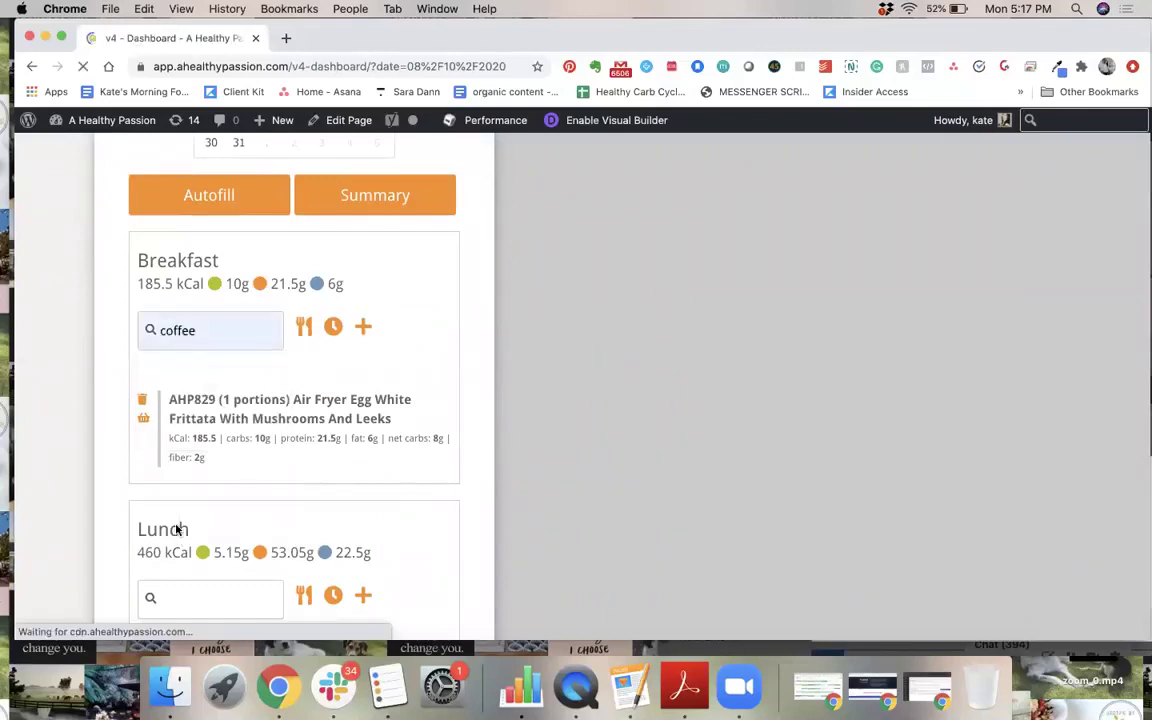
scroll(206, 404, "up", 3)
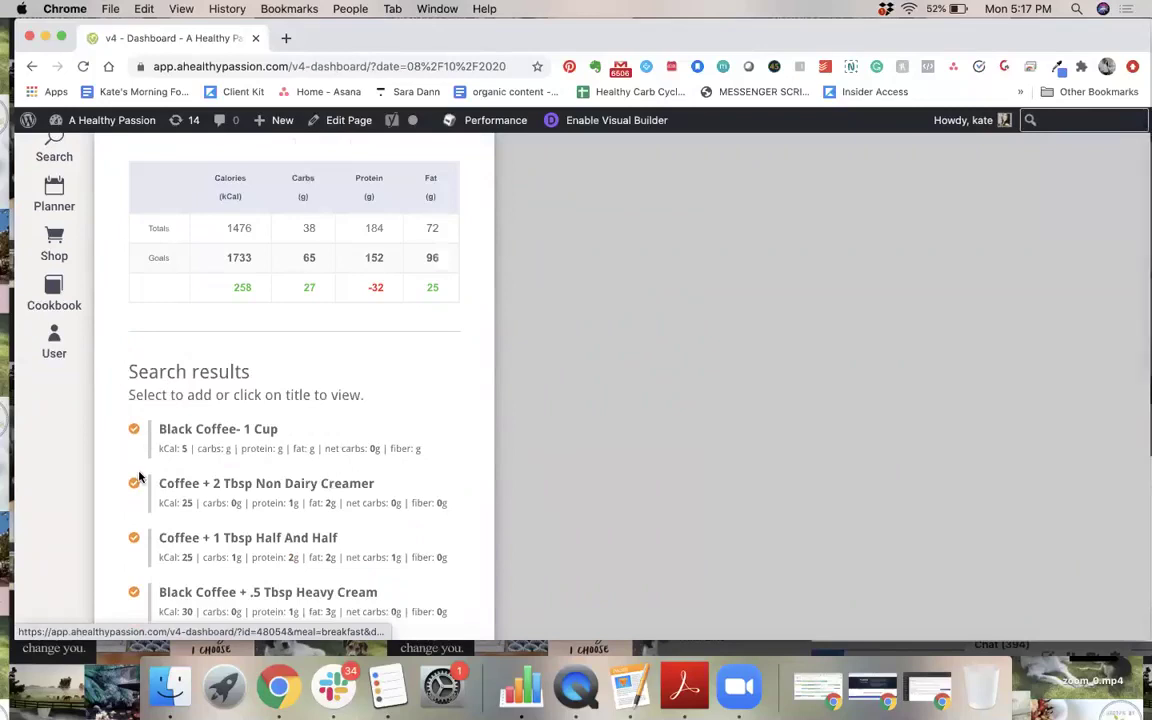
scroll(139, 478, "down", 2)
left_click(137, 358)
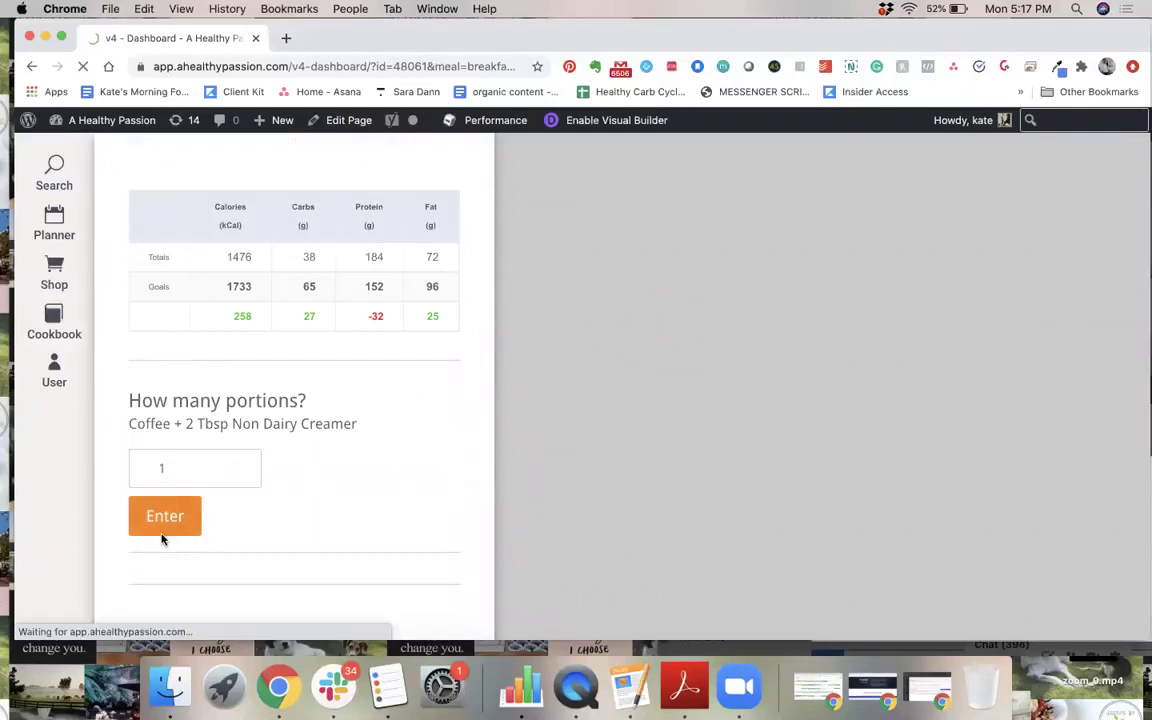
- Check the Daily Snapshot for August 10, highlighting the net carbs value
scroll(162, 540, "down", 5)
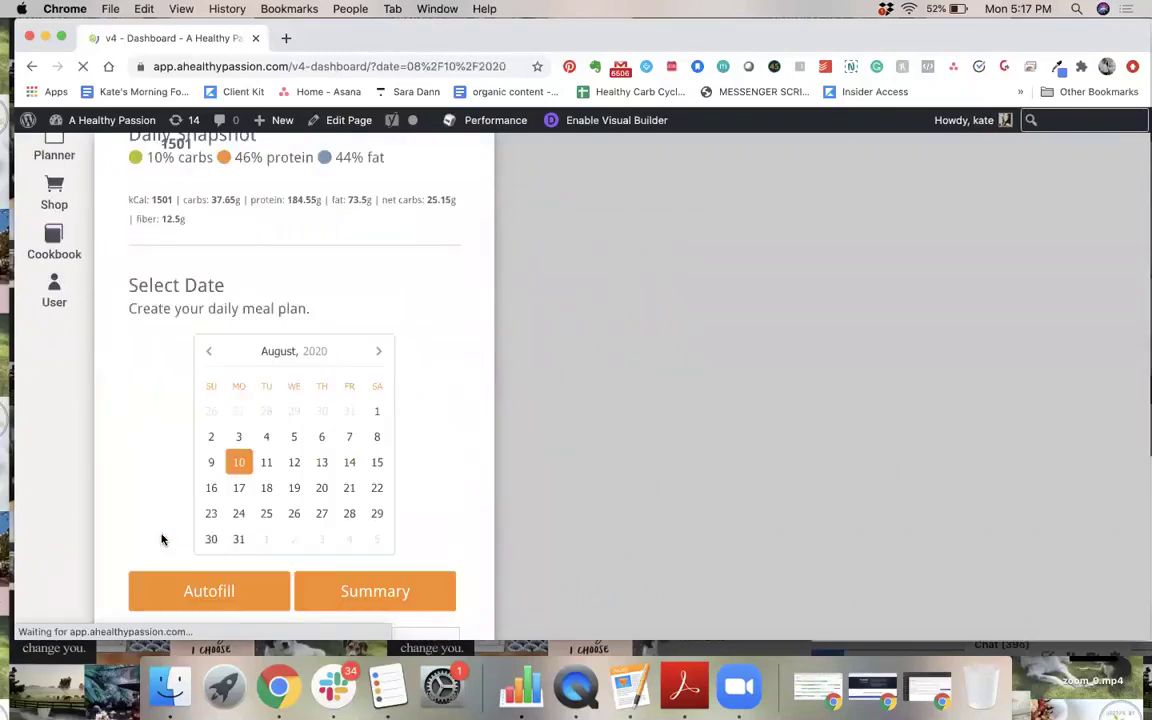
scroll(162, 540, "down", 5)
scroll(162, 540, "up", 10)
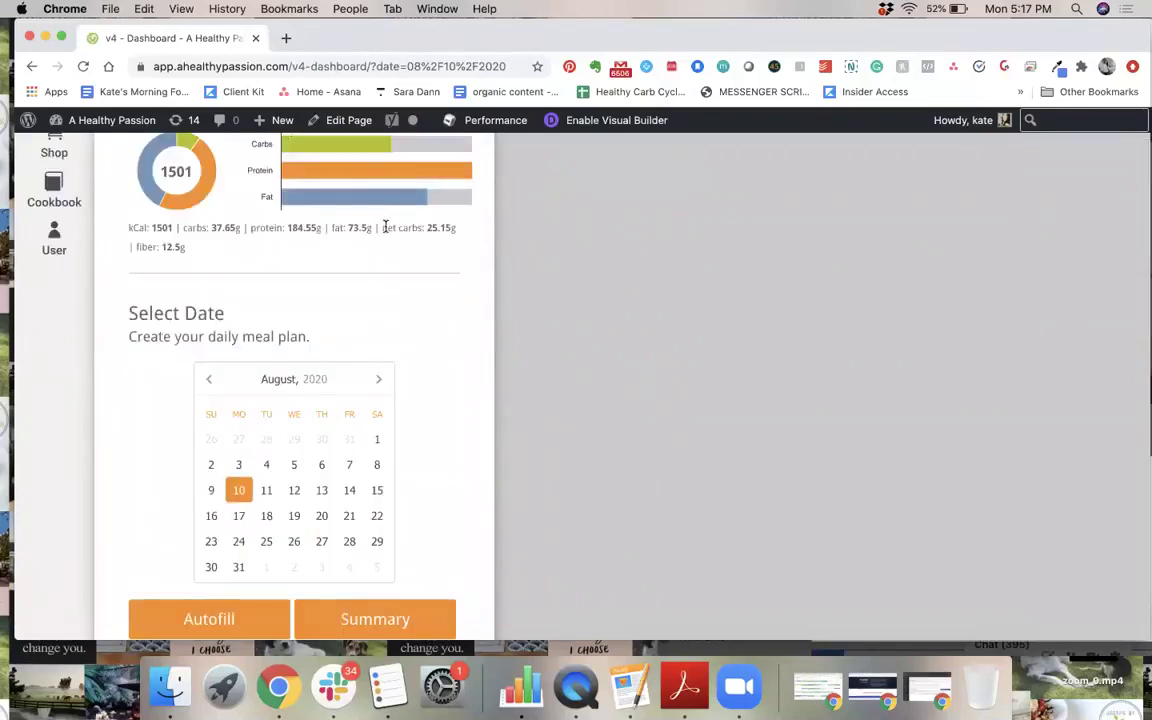
mouse_move(384, 228)
left_mouse_down()
mouse_move(461, 231)
mouse_move(380, 229)
left_mouse_up()
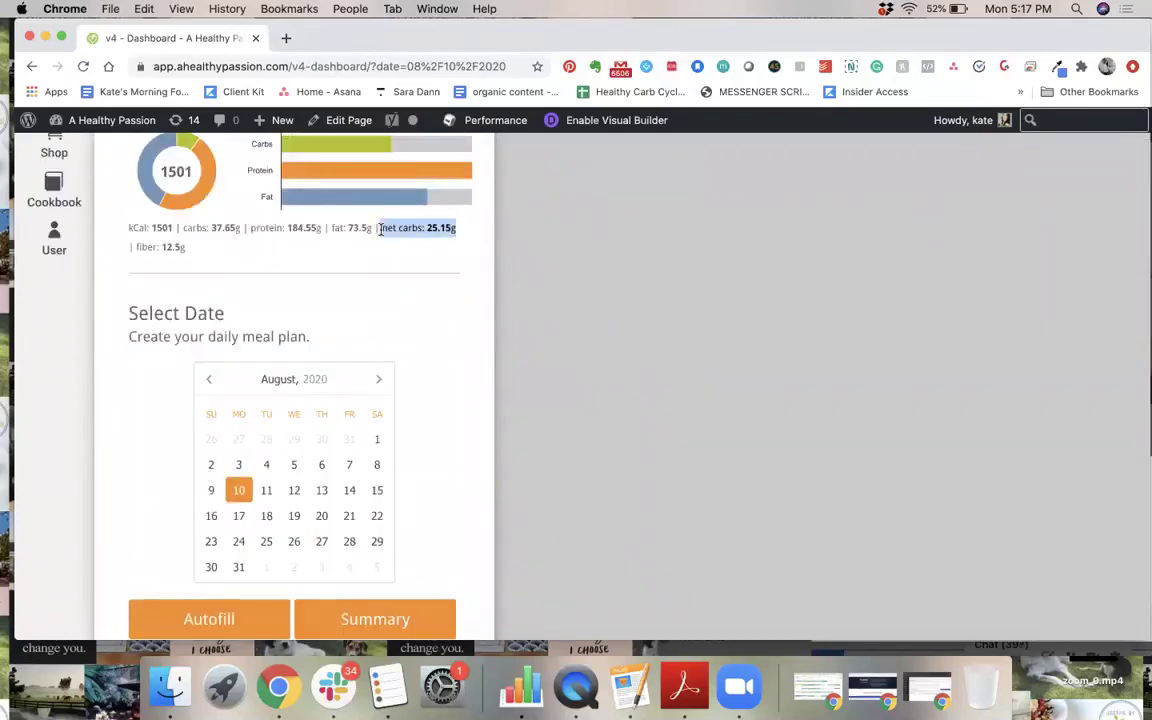
- Search for hard boiled egg under Snack and add 1 portion of Egg, Whole, Cooked, Hard-boiled, 3 Large
scroll(382, 229, "down", 15)
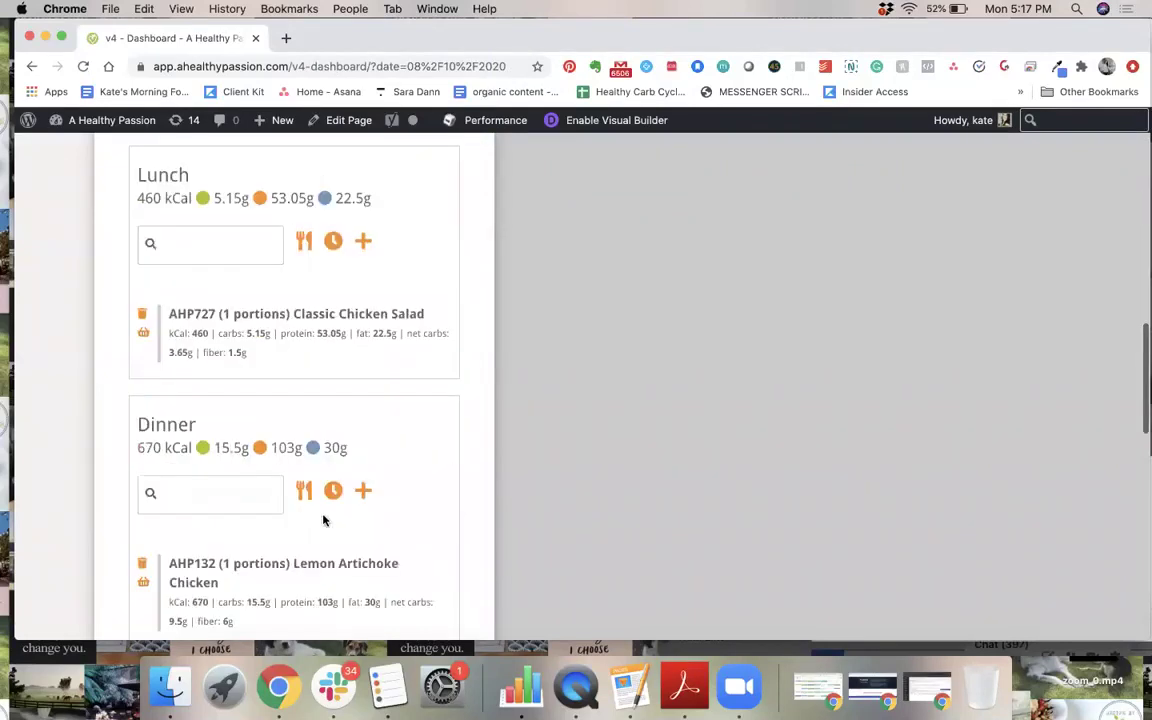
scroll(323, 519, "down", 1)
left_click(229, 352)
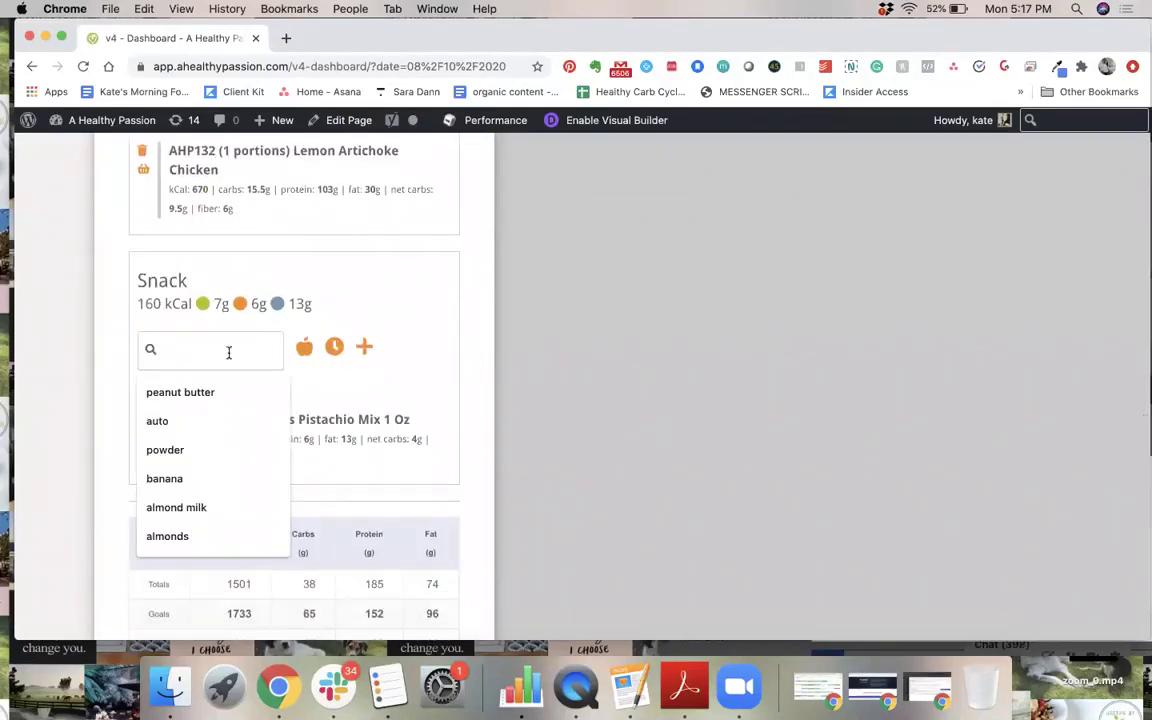
type("hard boiled e")
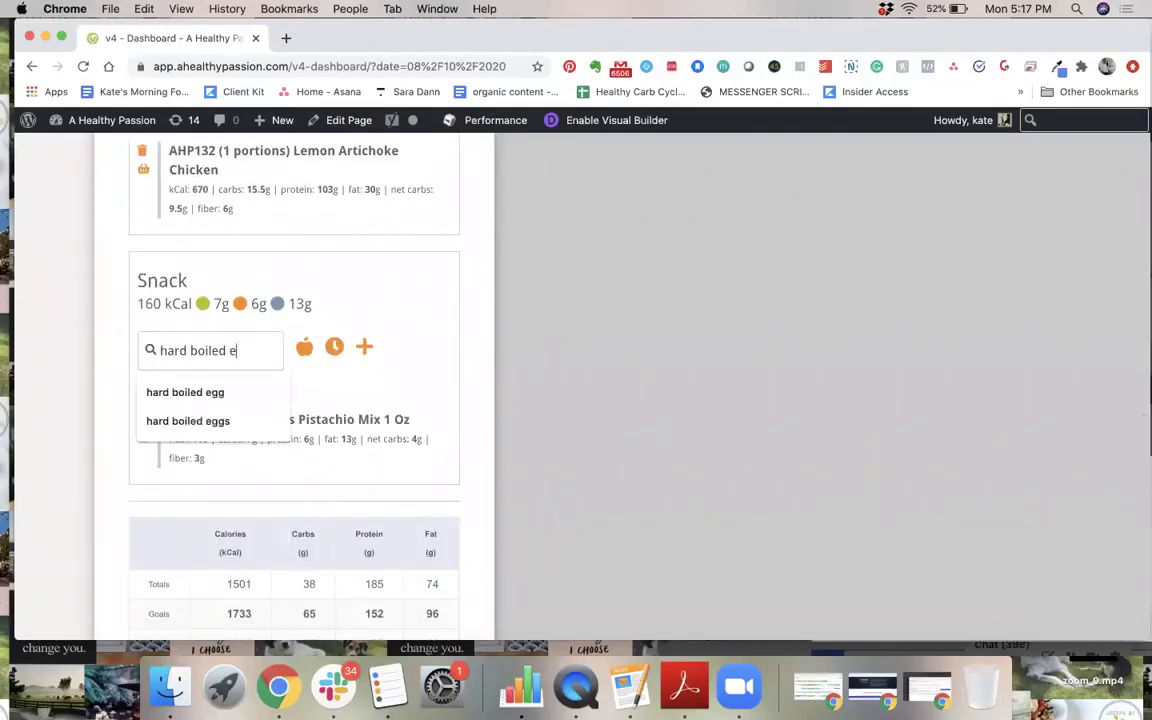
type("gg")
left_click(245, 400)
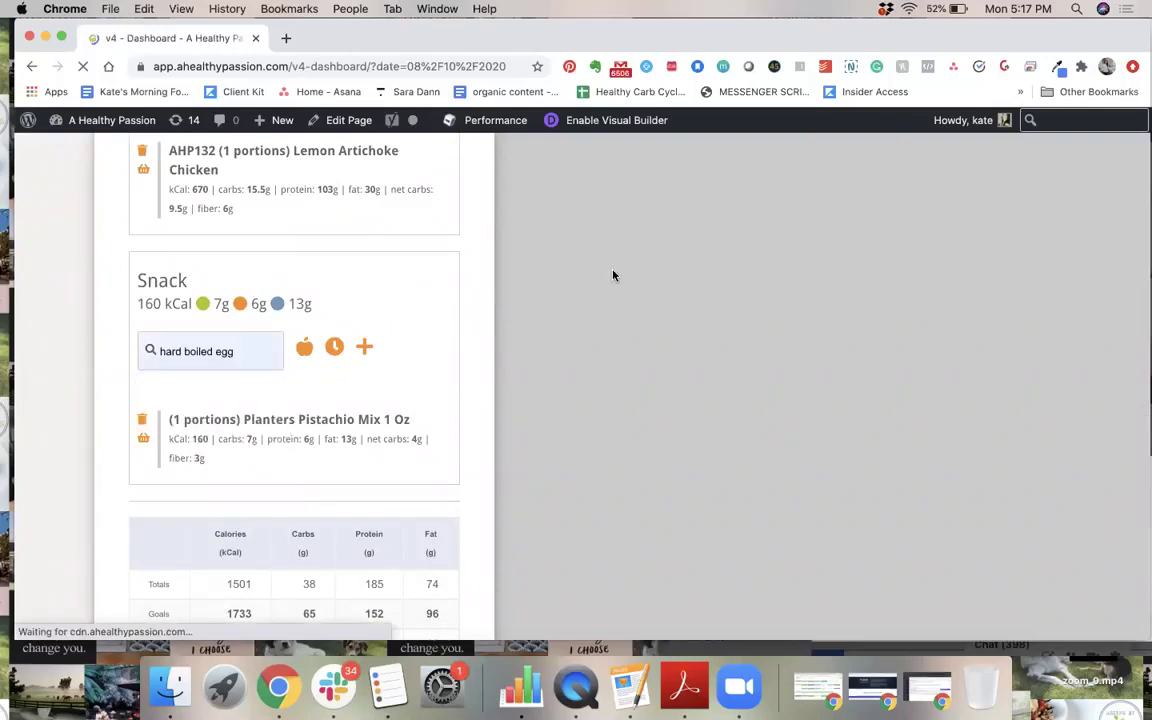
scroll(358, 411, "up", 3)
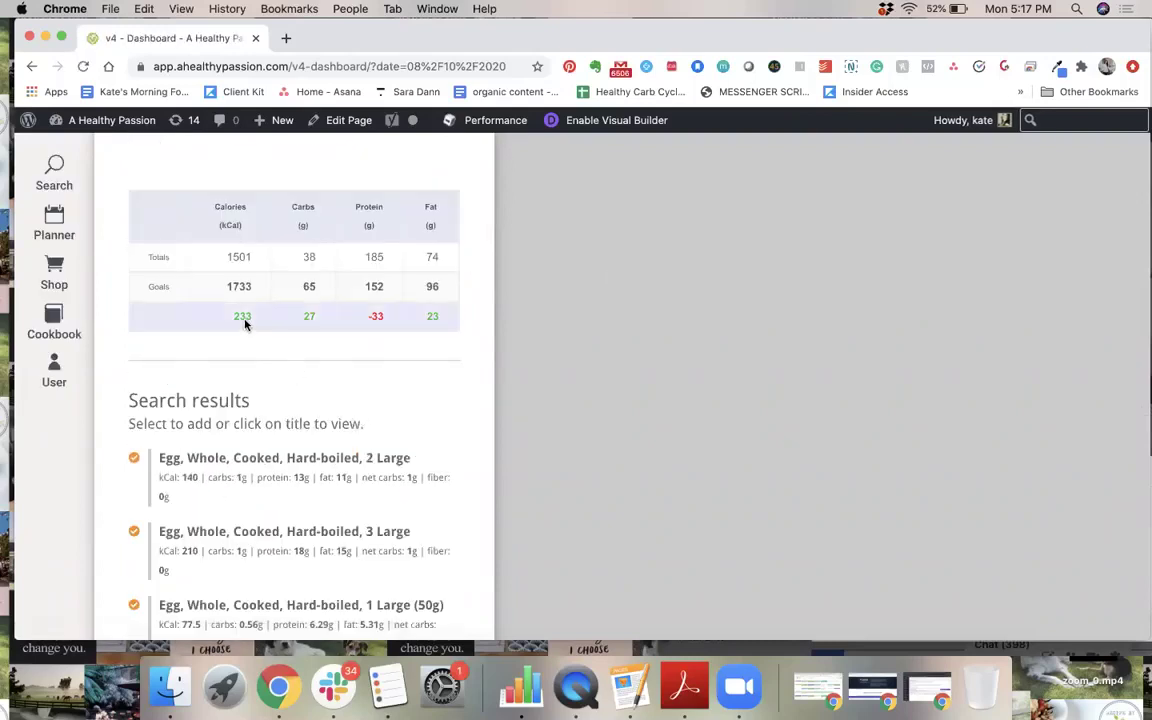
left_click(140, 540)
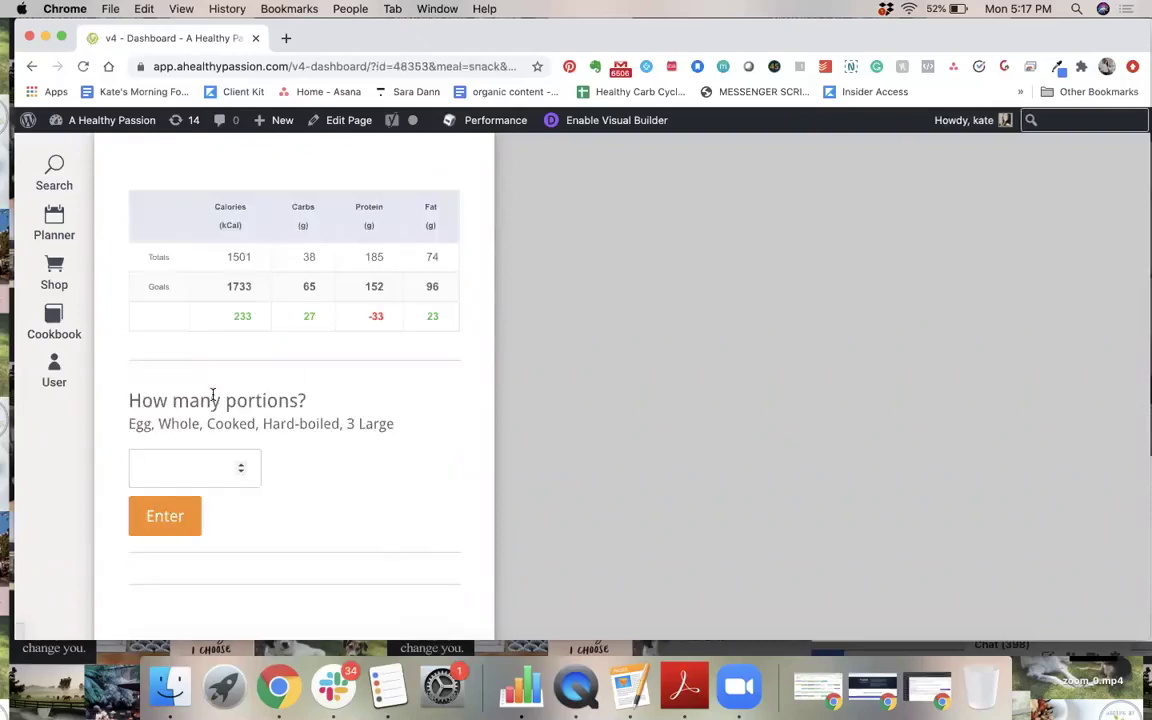
left_click(160, 468)
type("1")
left_click(170, 517)
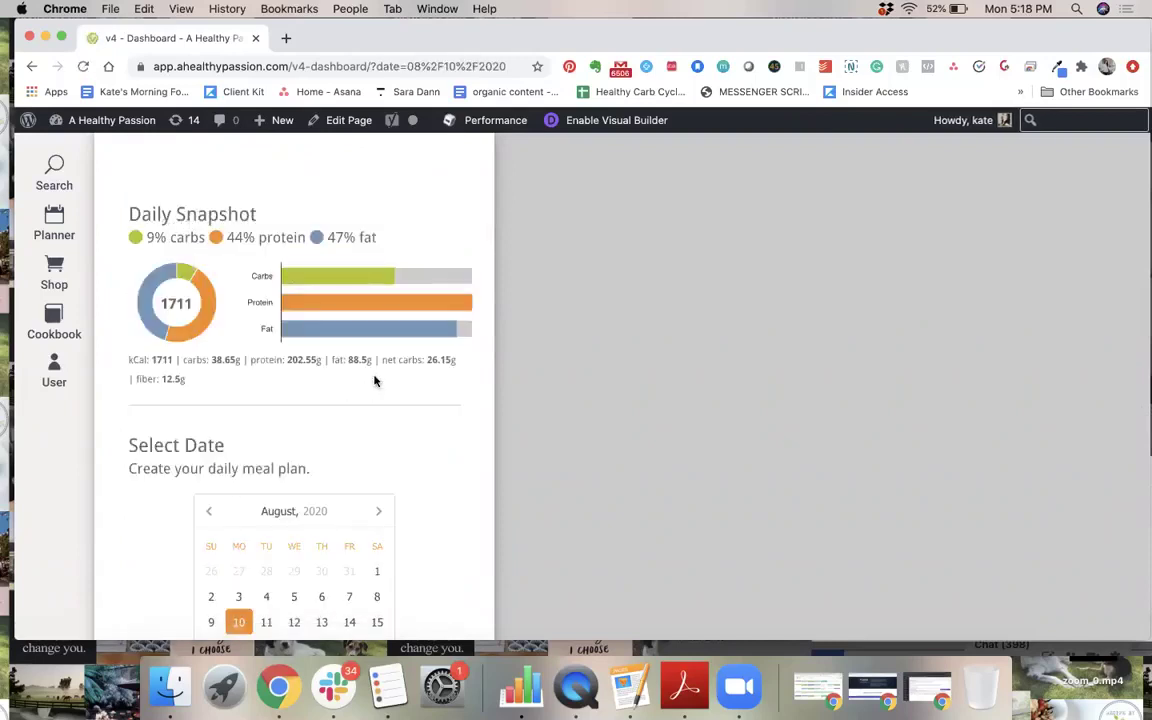
- Compare the August 10 totals with the goals, then open and review the full Daily Summary
scroll(426, 365, "down", 15)
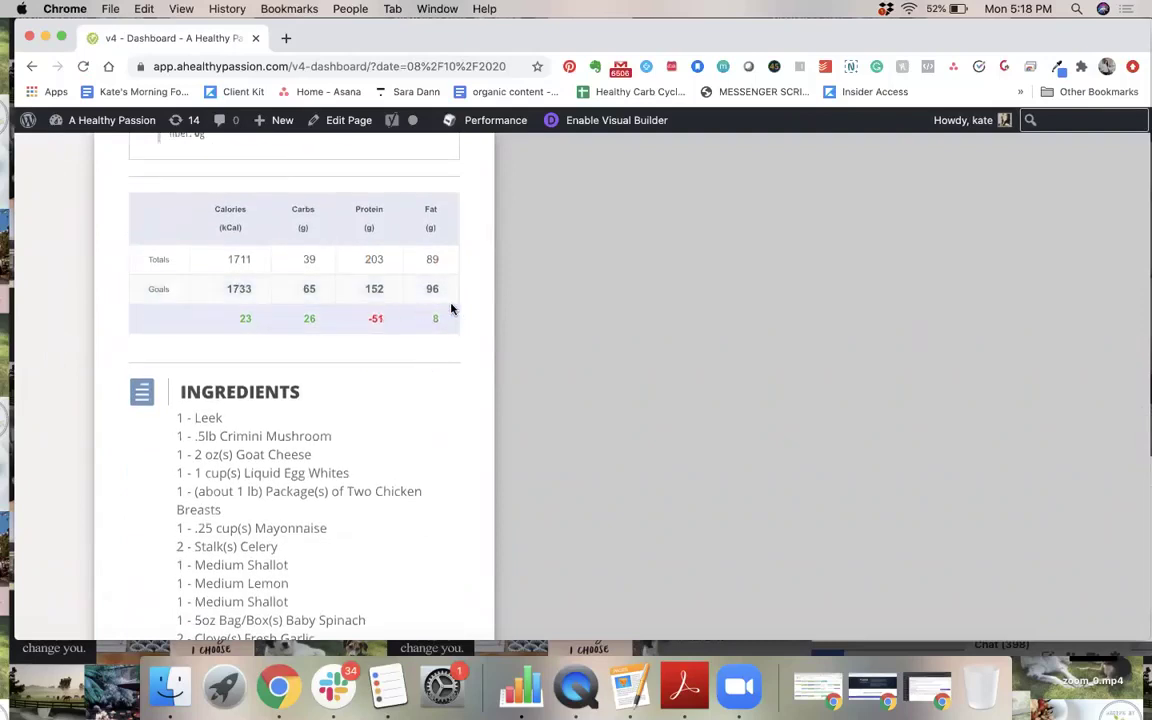
scroll(291, 291, "up", 8)
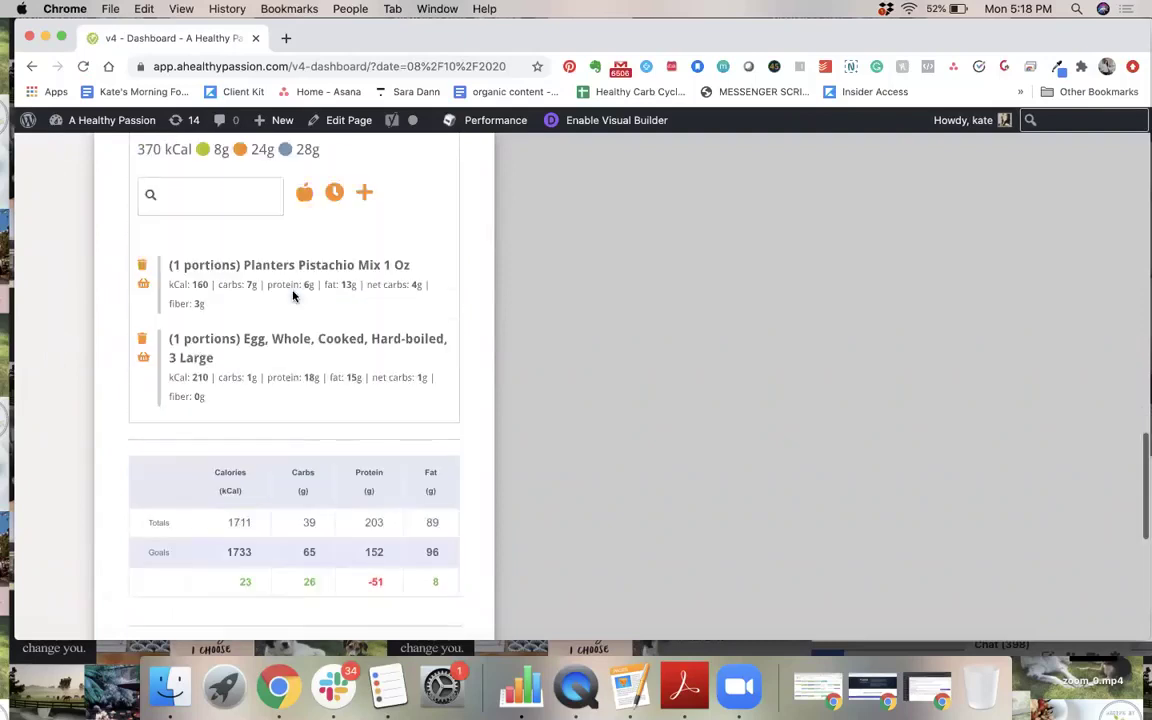
scroll(293, 296, "up", 5)
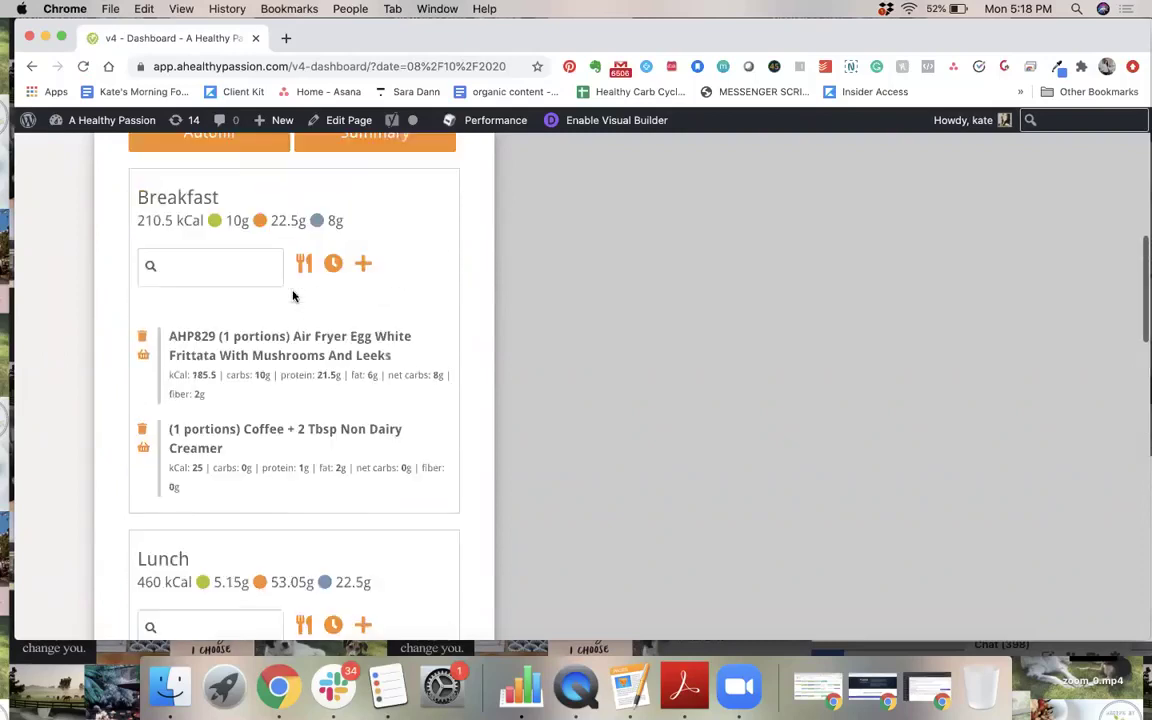
left_click(396, 255)
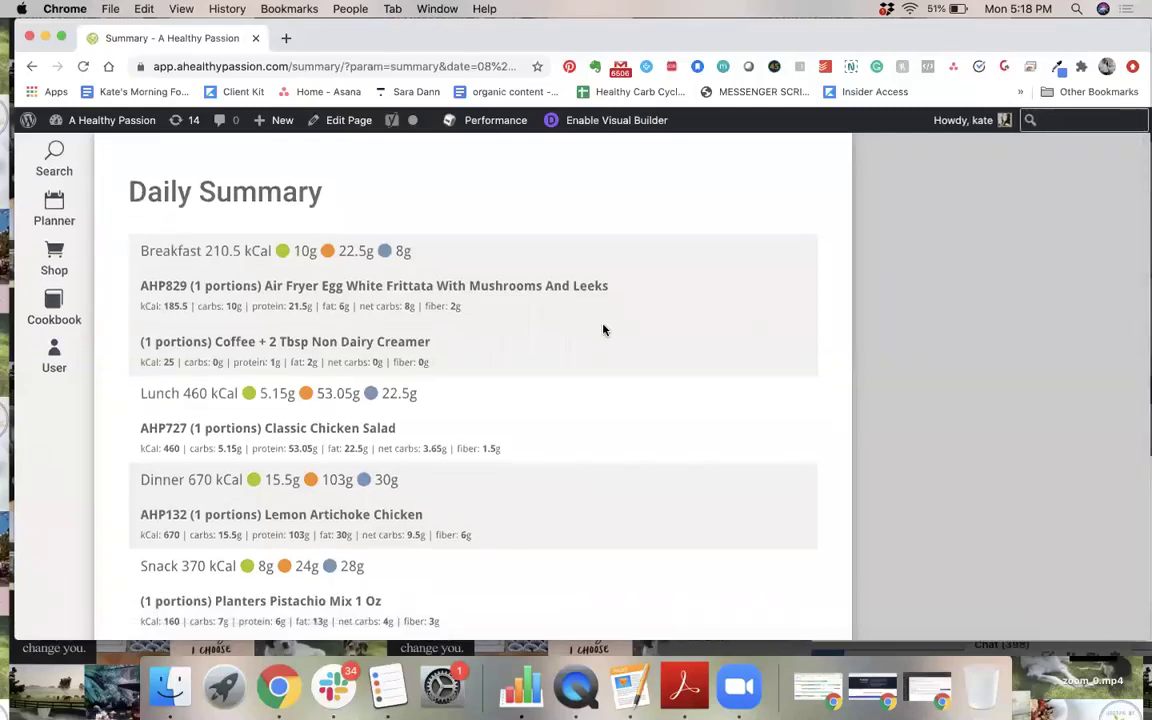
scroll(575, 599, "down", 5)
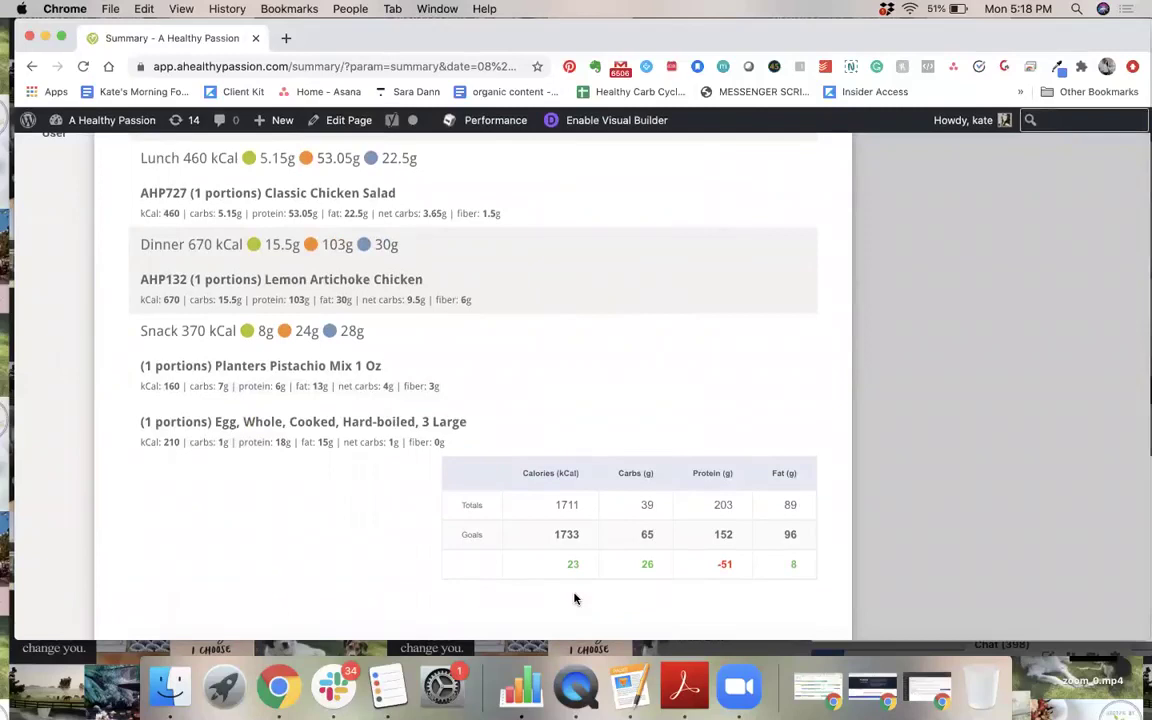
scroll(514, 453, "up", 5)
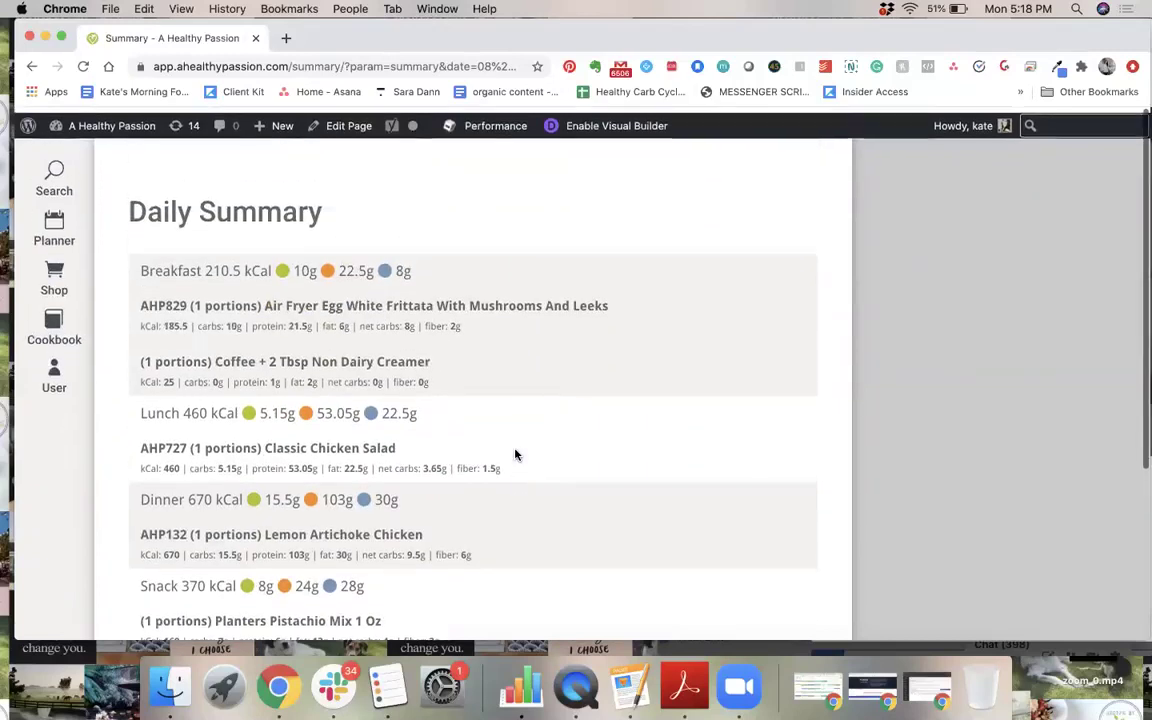
- Return to the planner from the Daily Summary and look over the August 10 meals and Daily Snapshot
left_click(32, 66)
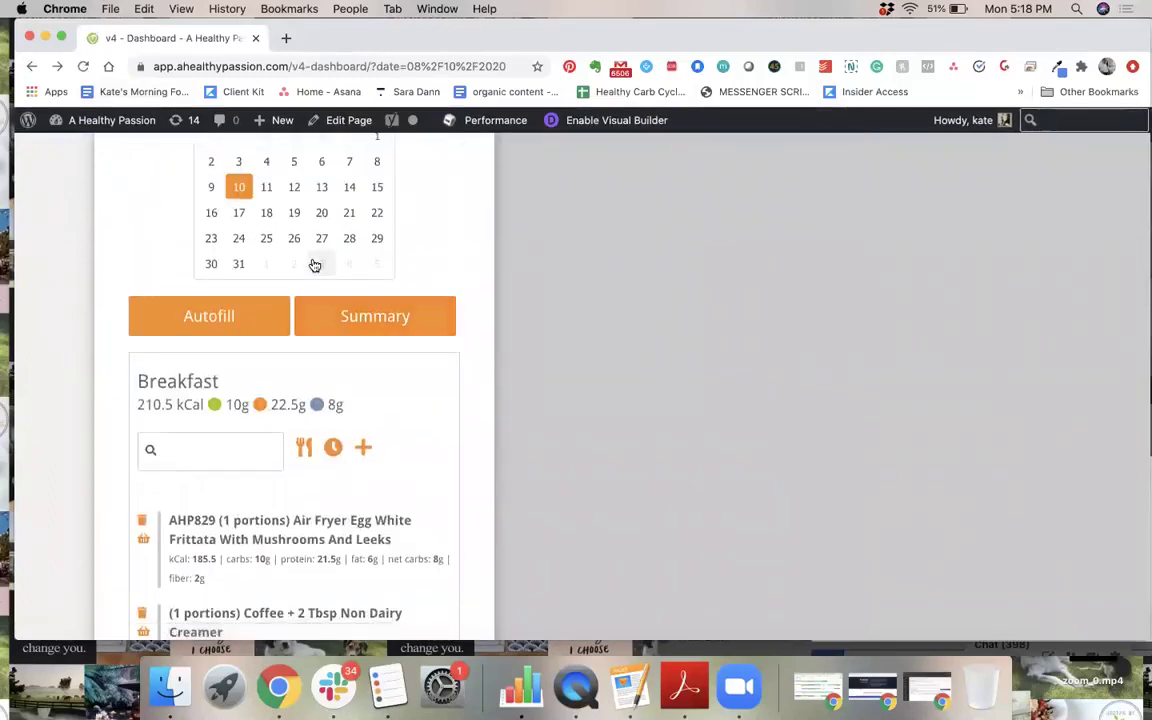
scroll(314, 264, "down", 15)
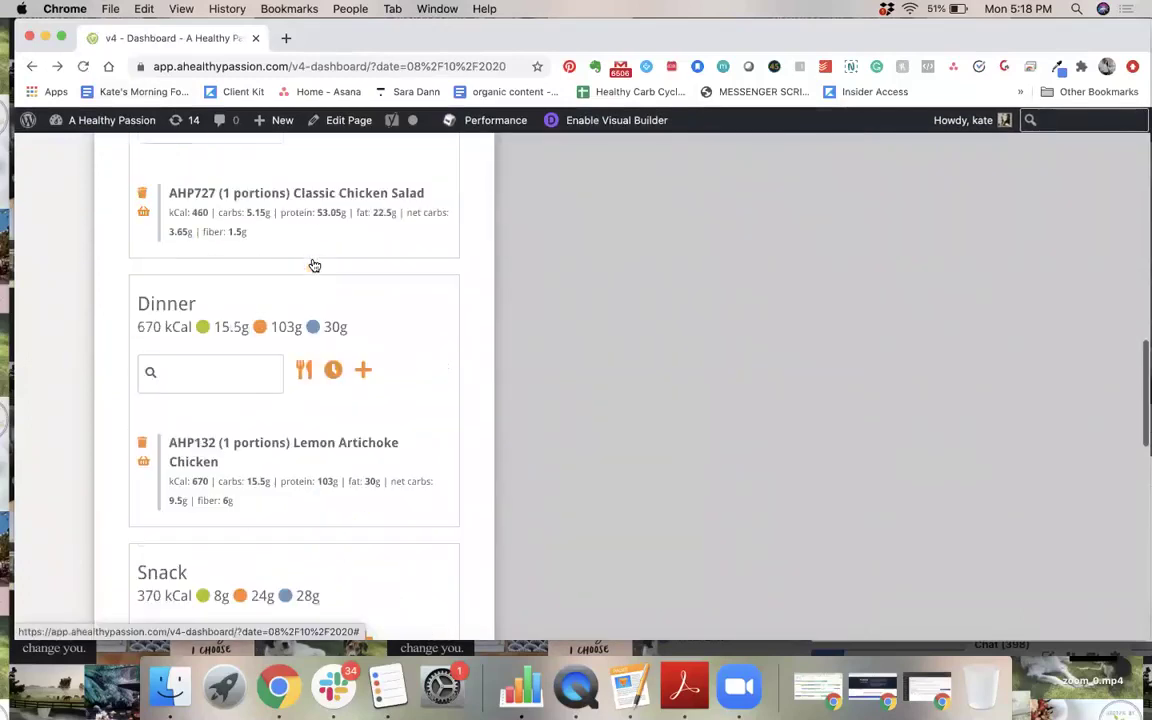
scroll(314, 264, "up", 15)
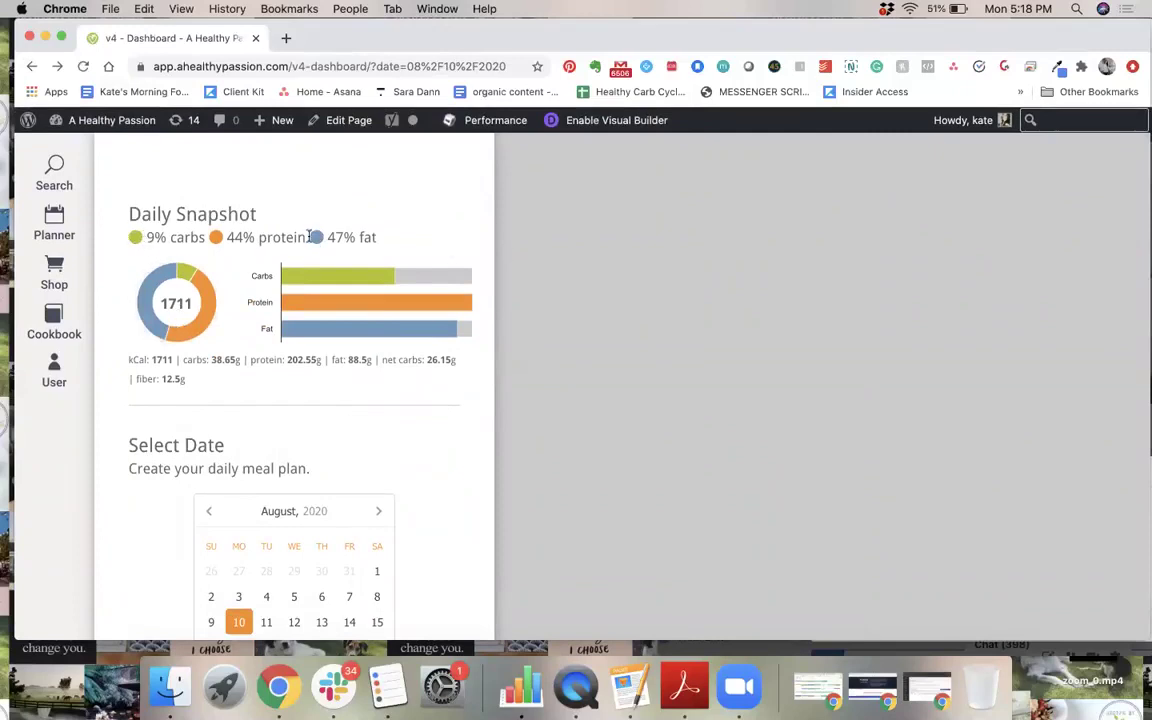
- Switch the planner to August 12, 2020 and check that day's macro totals against the goals
scroll(267, 303, "down", 5)
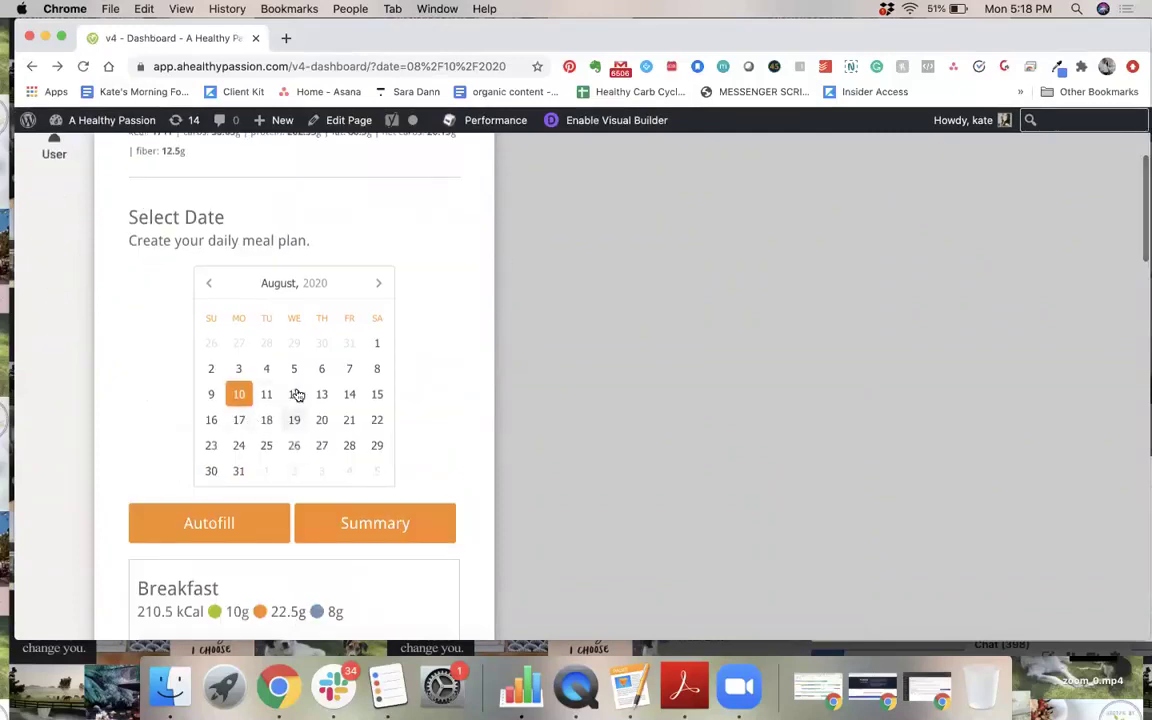
left_click(294, 394)
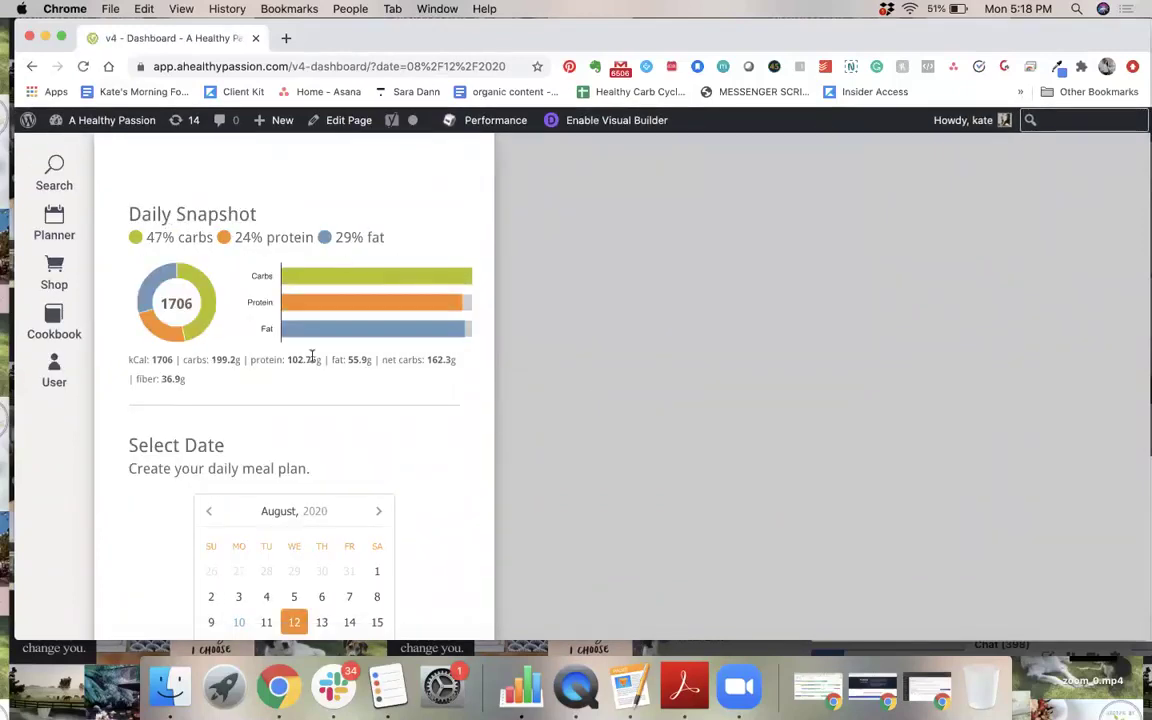
scroll(290, 428, "down", 10)
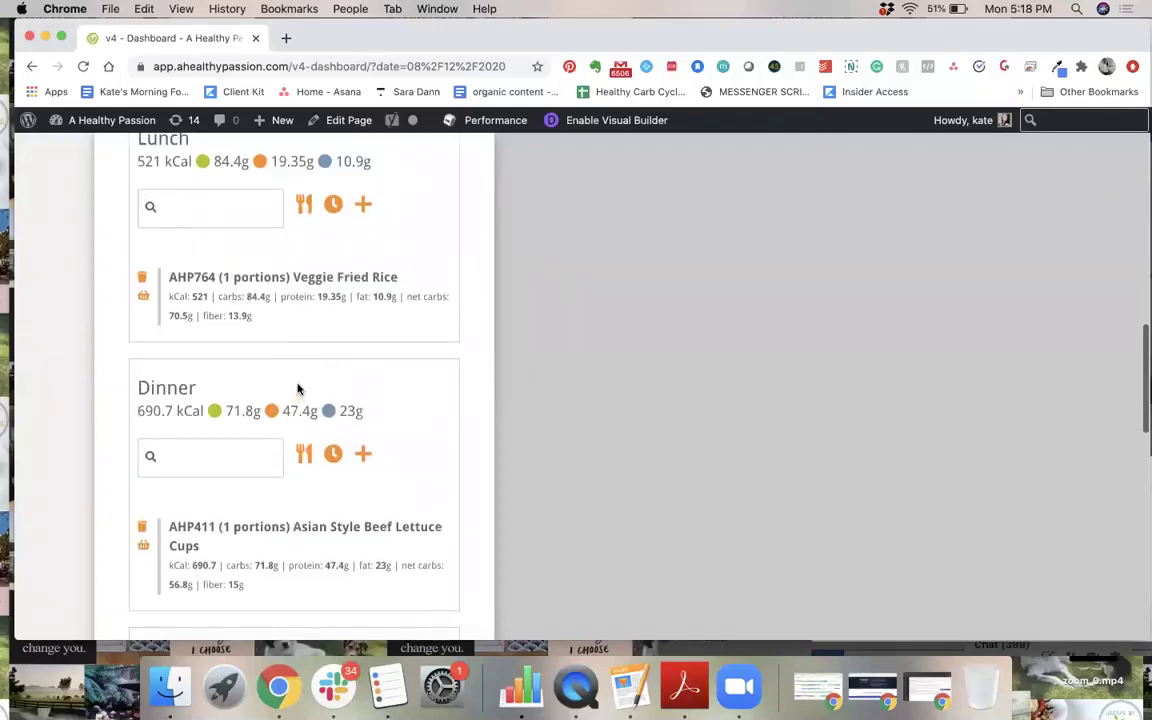
scroll(297, 389, "down", 5)
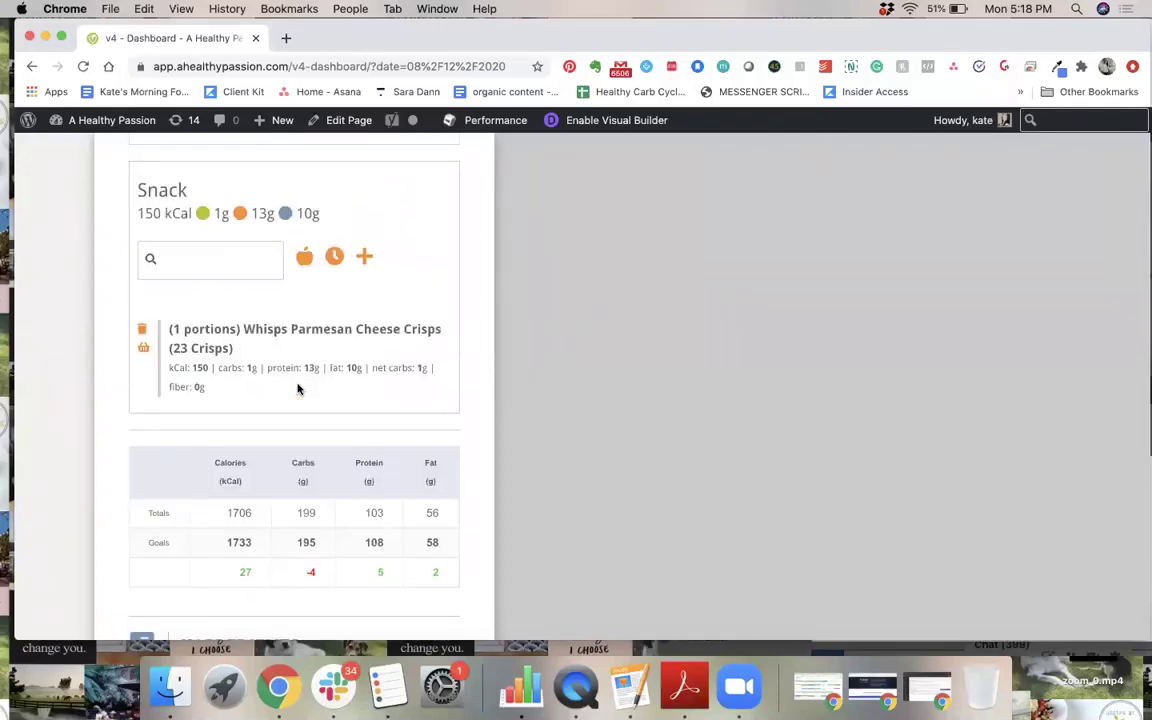
- Look over the August 12 lunch, dinner and snack entries and open the Veggie Fried Rice recipe
scroll(297, 389, "up", 5)
scroll(297, 389, "up", 1)
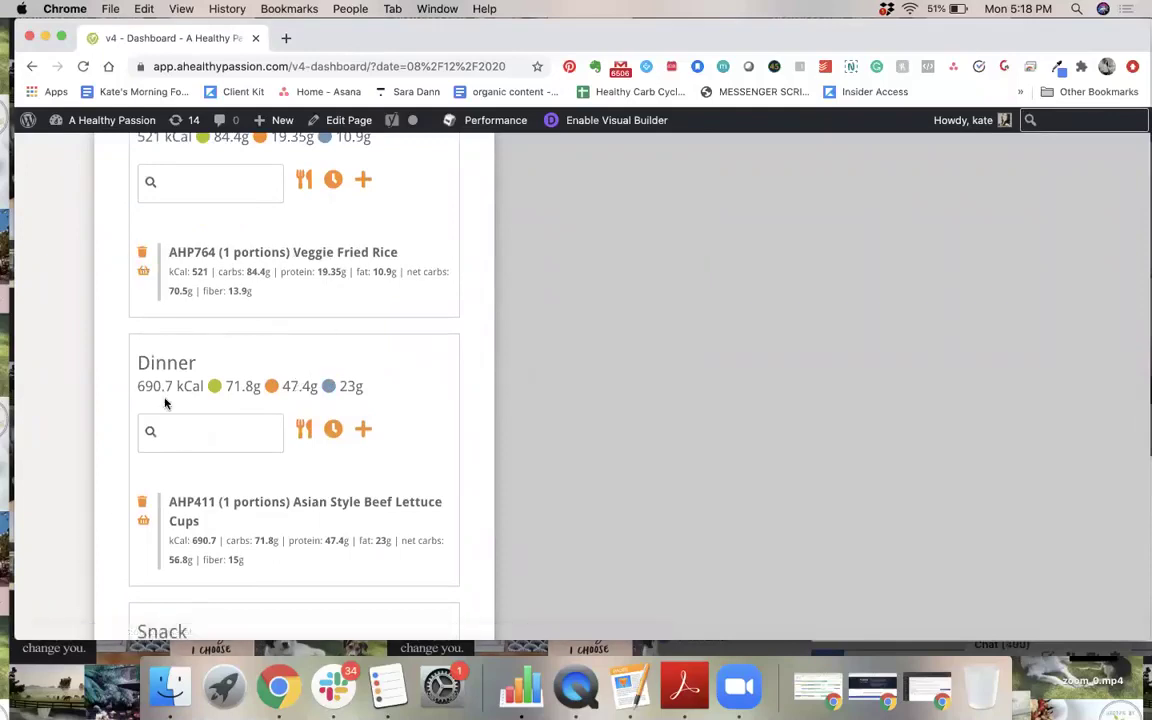
scroll(163, 401, "down", 3)
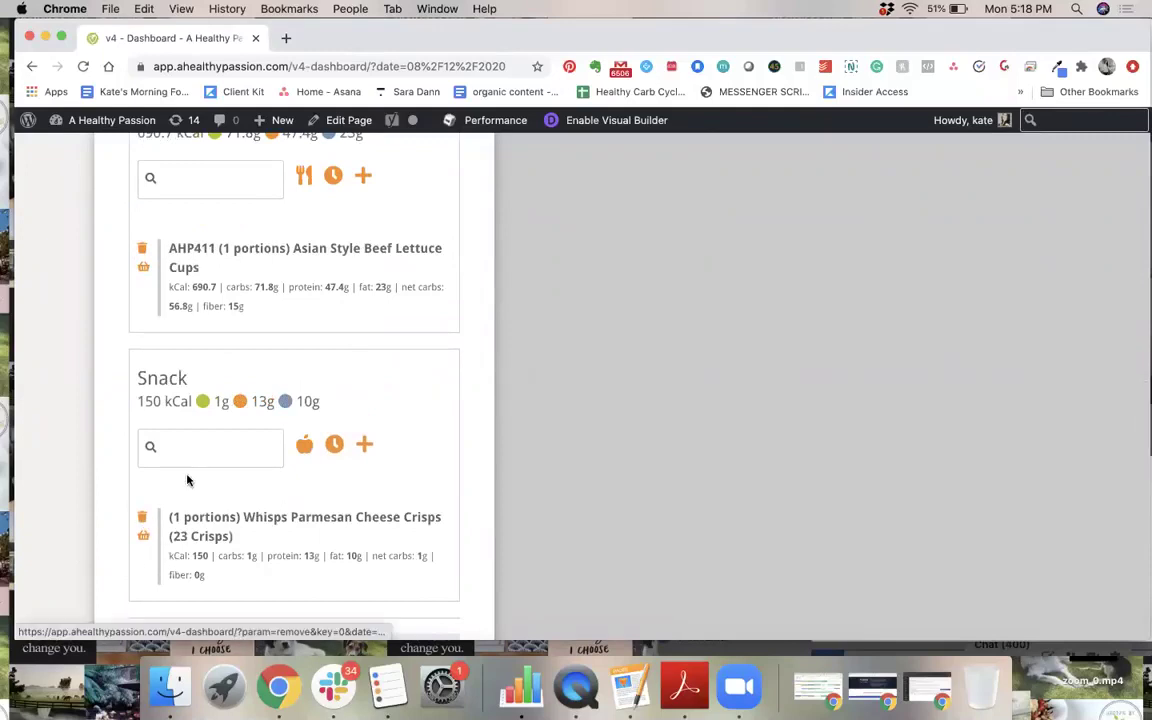
scroll(185, 479, "up", 2)
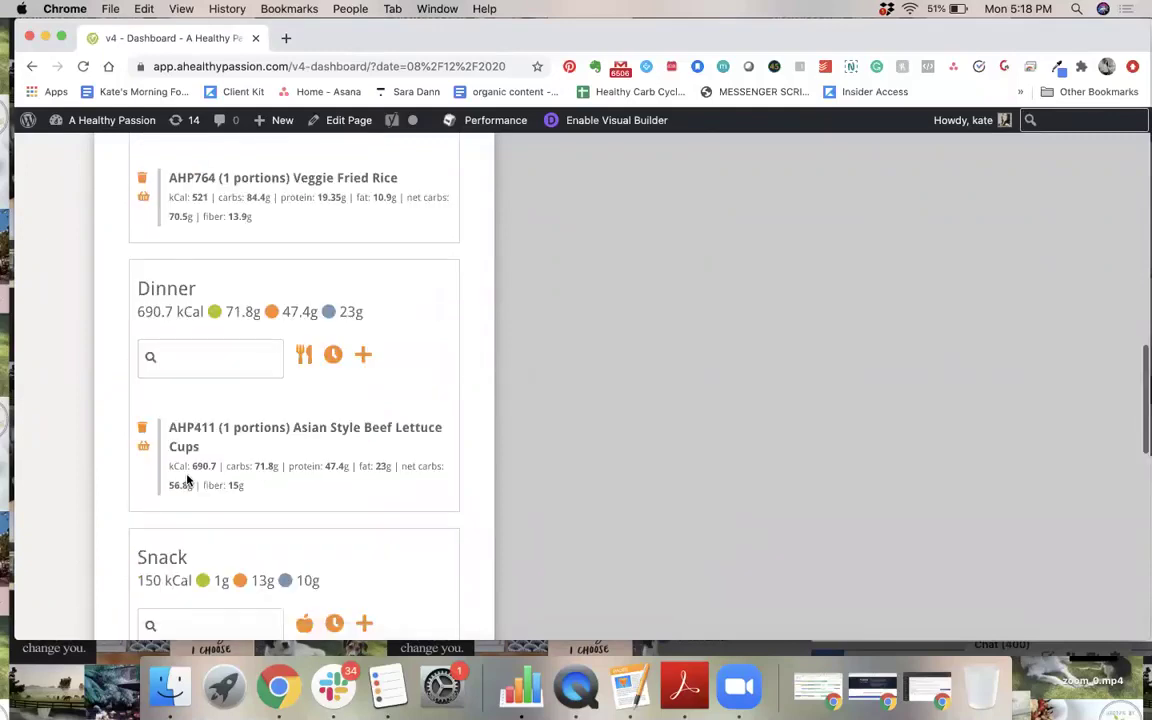
left_click(291, 183)
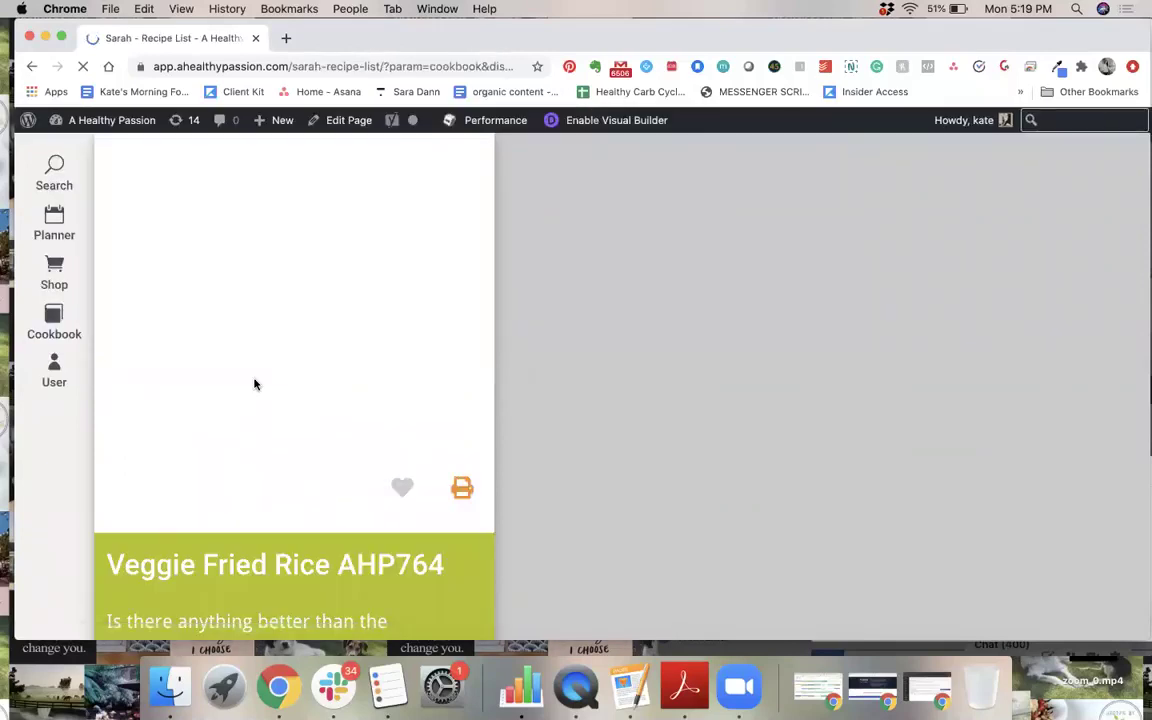
- Read through the Veggie Fried Rice recipe's nutrition, servings, cooking time, ingredients, pantry items, tools and directions
scroll(255, 383, "down", 10)
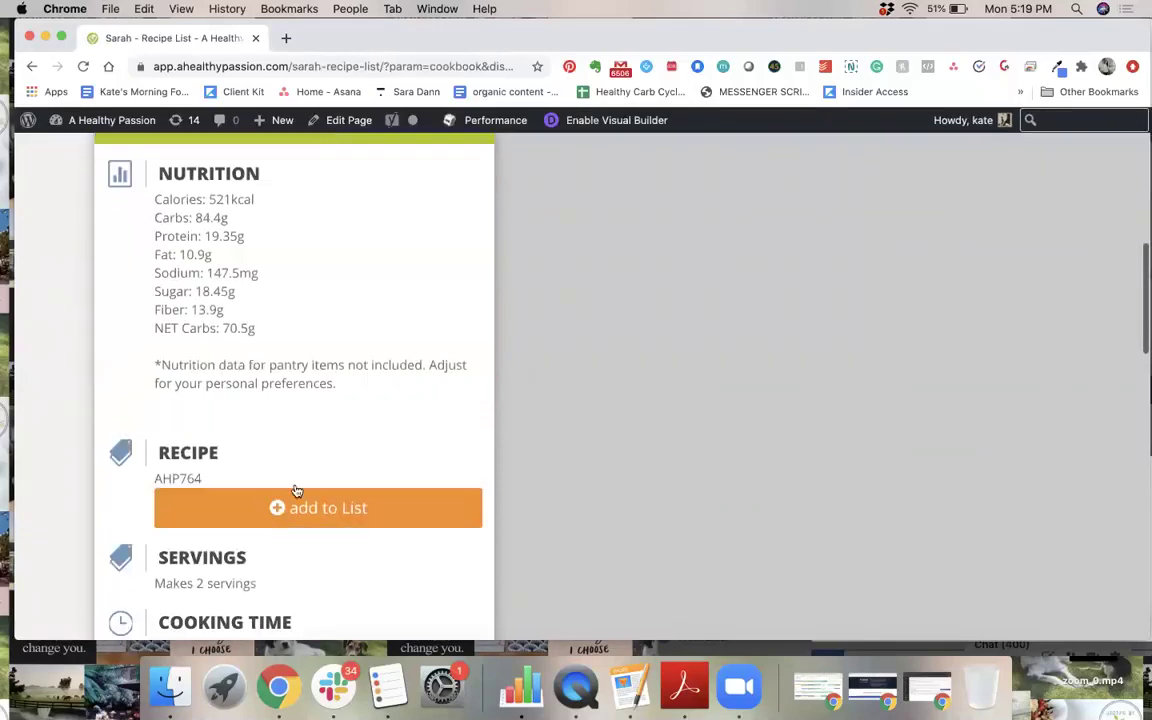
scroll(267, 334, "down", 5)
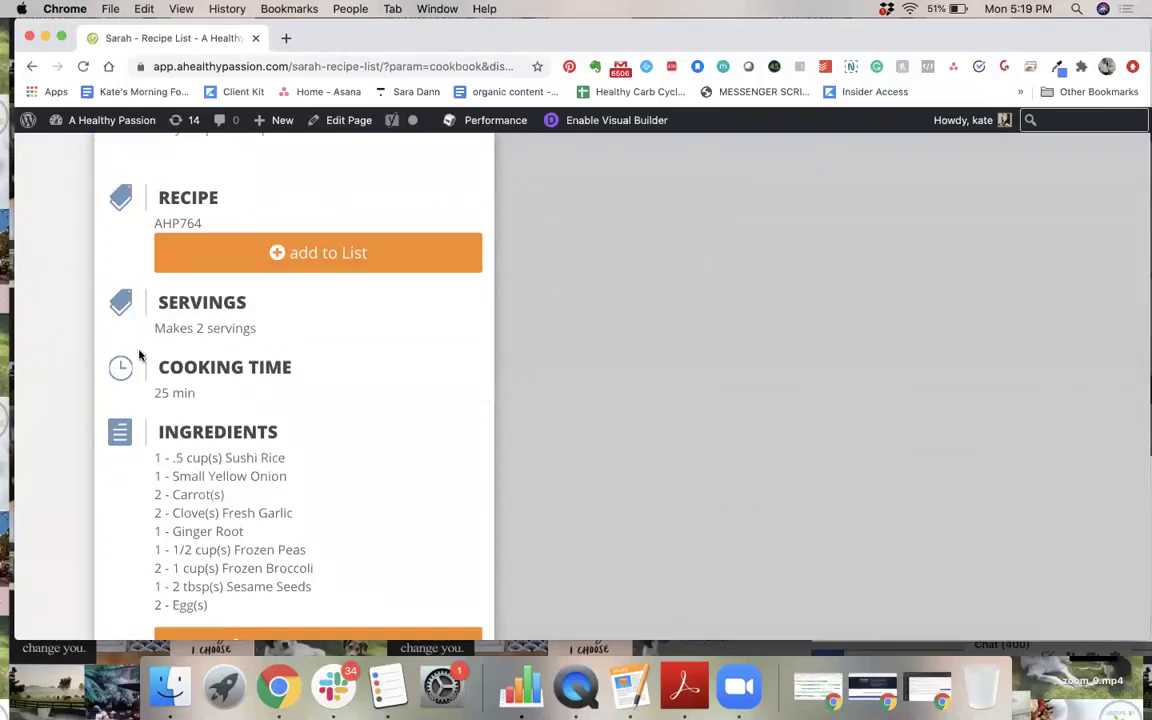
scroll(241, 403, "down", 4)
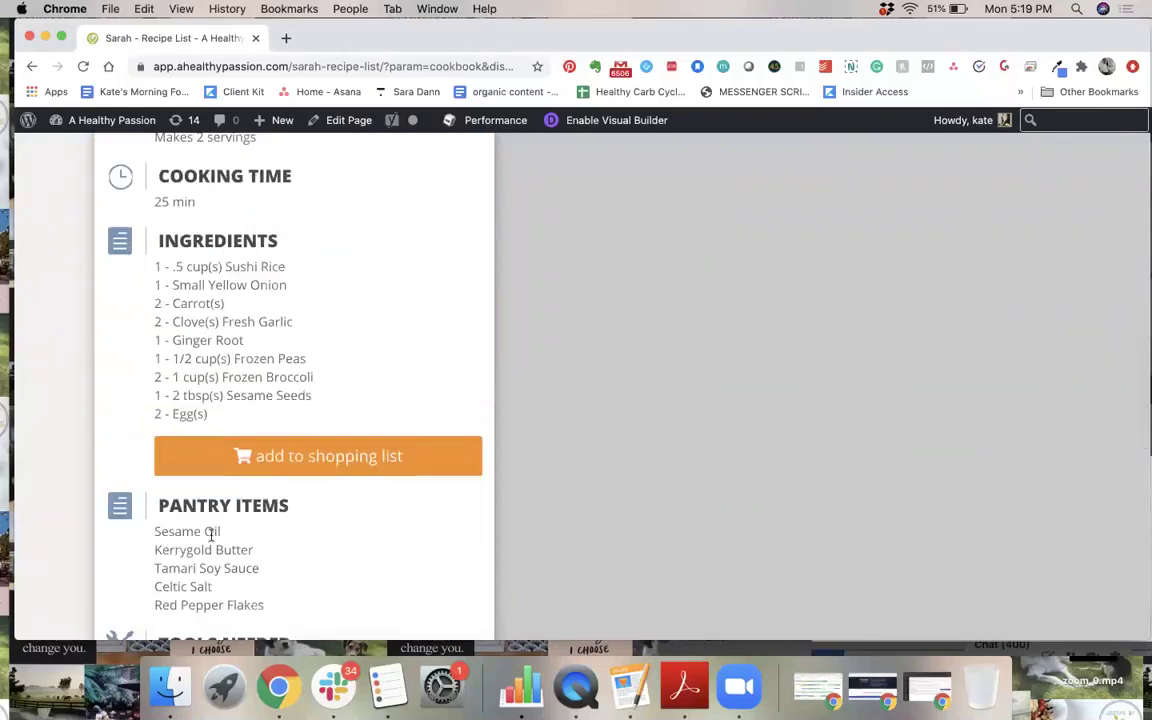
scroll(236, 541, "down", 4)
scroll(177, 358, "down", 3)
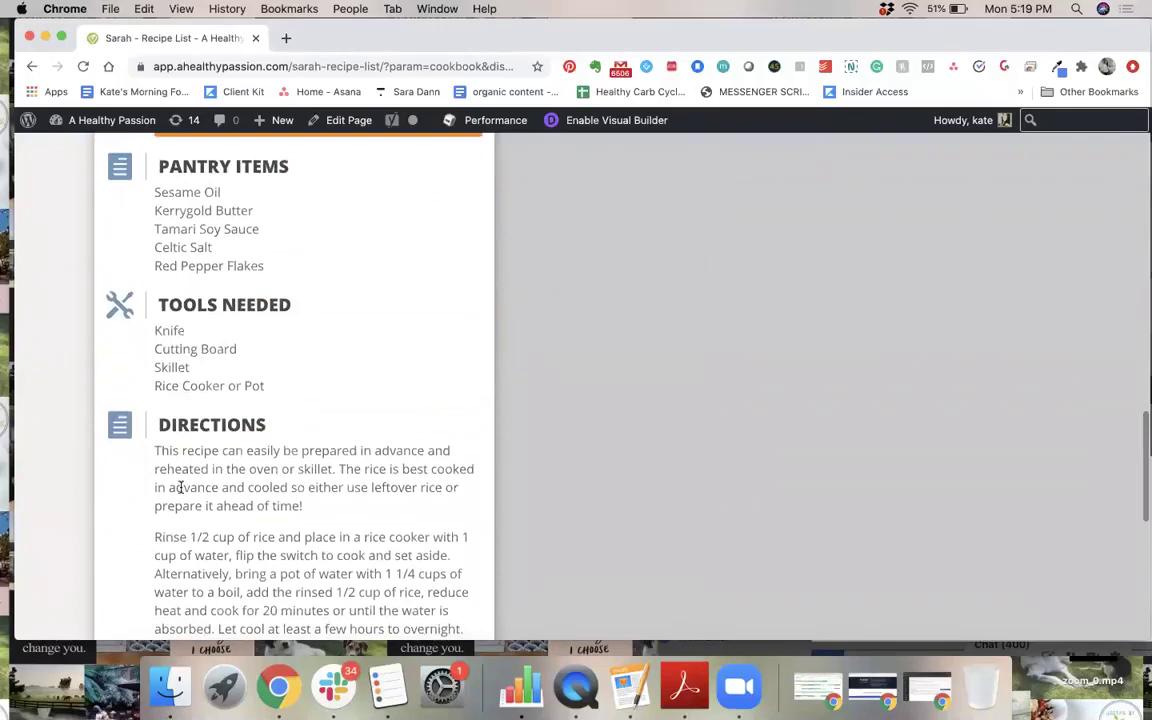
scroll(180, 487, "down", 8)
scroll(180, 487, "up", 15)
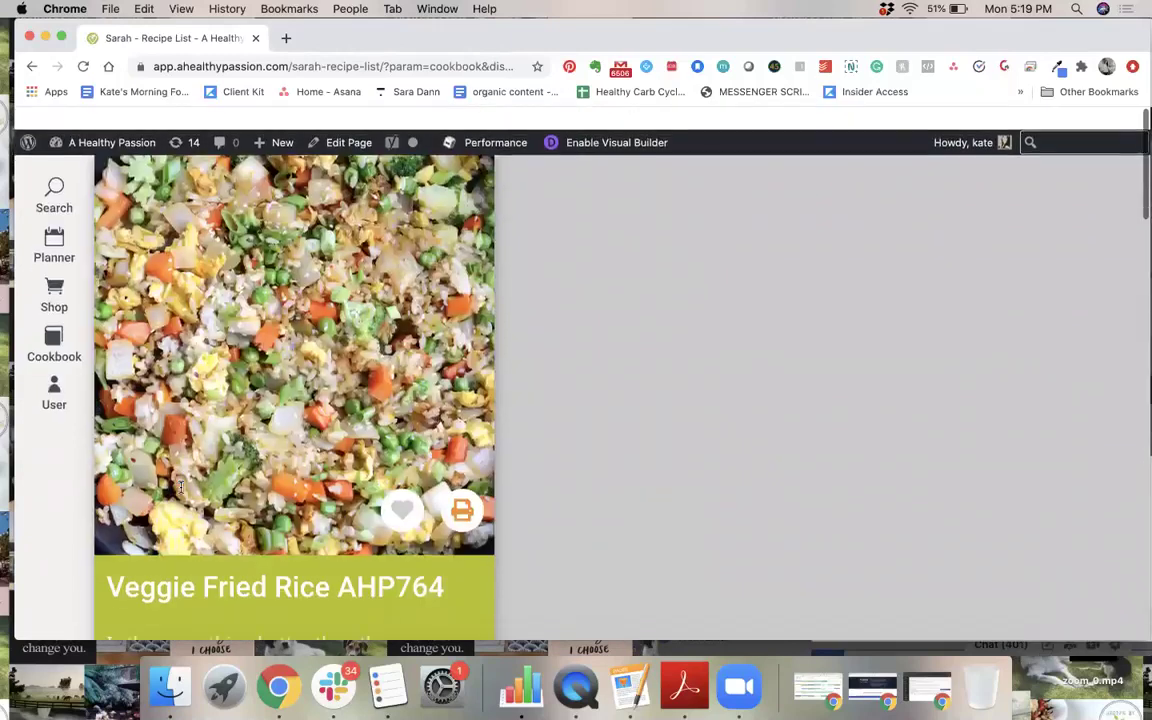
- Return to the August 12 planner and review its Daily Snapshot and the day's combined ingredients list
left_click(31, 66)
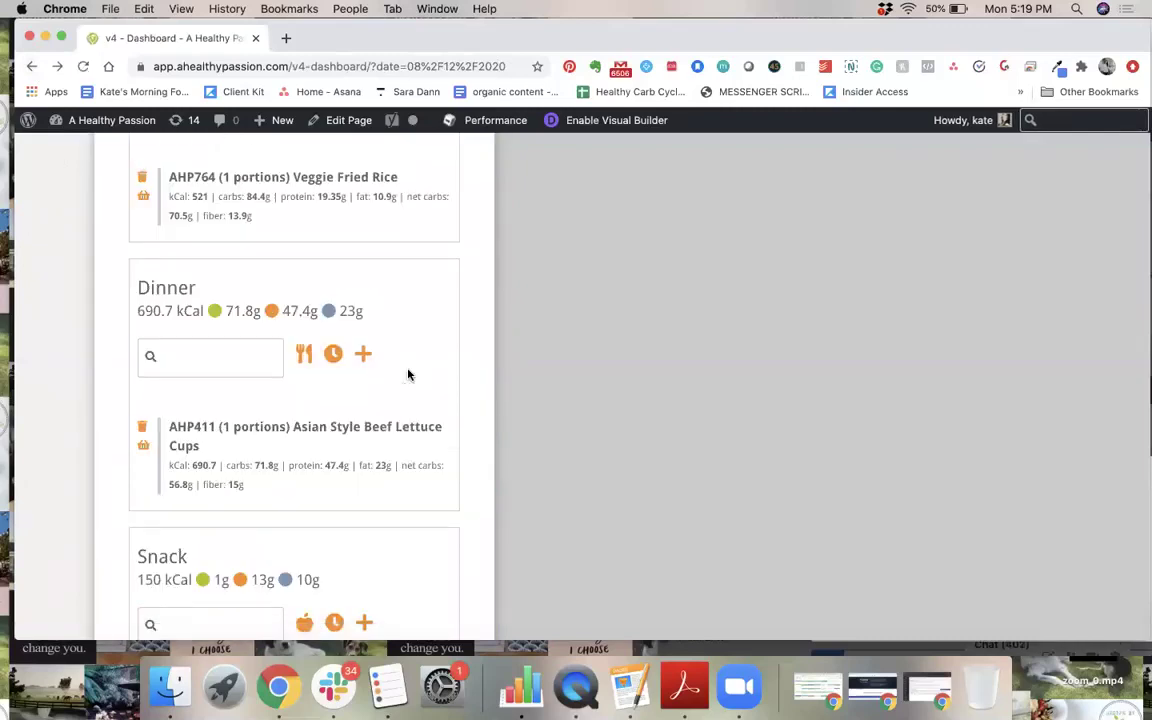
scroll(408, 375, "up", 10)
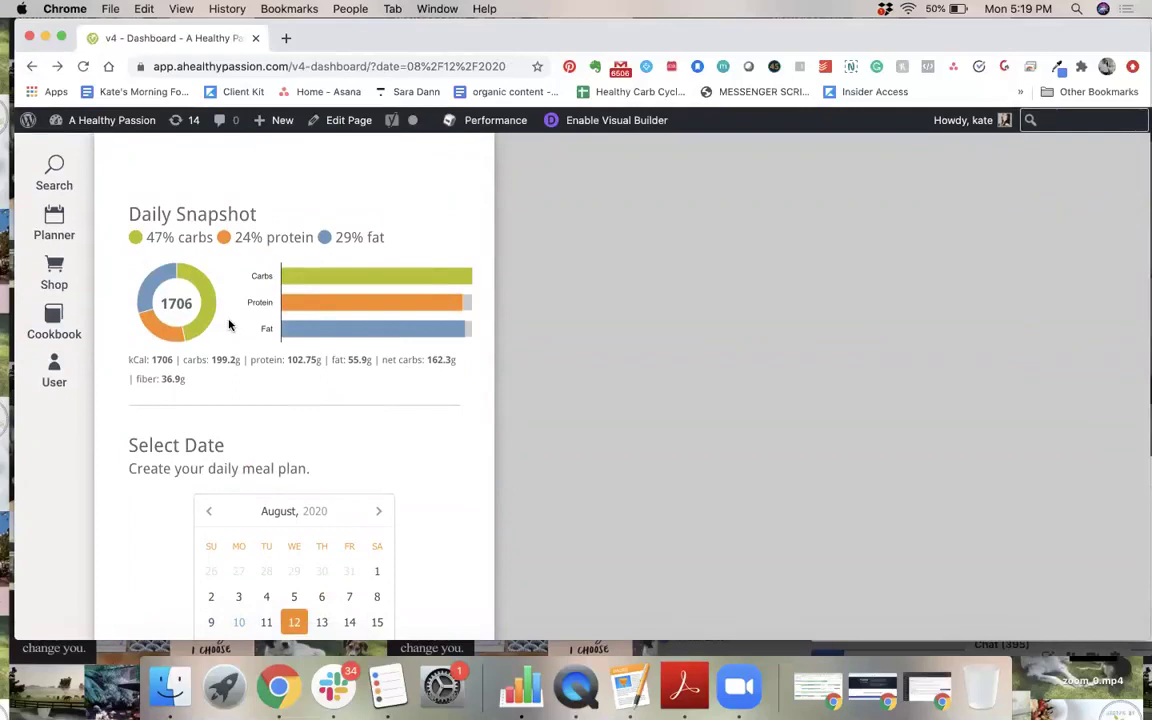
scroll(228, 325, "down", 15)
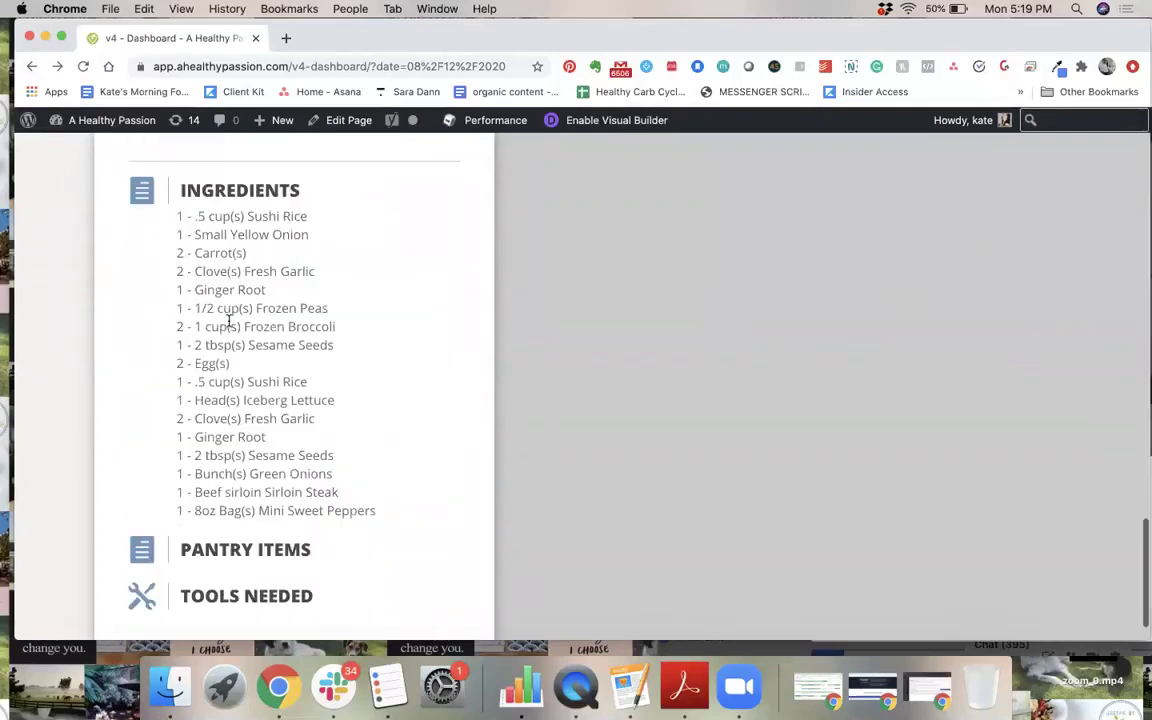
scroll(228, 320, "down", 2)
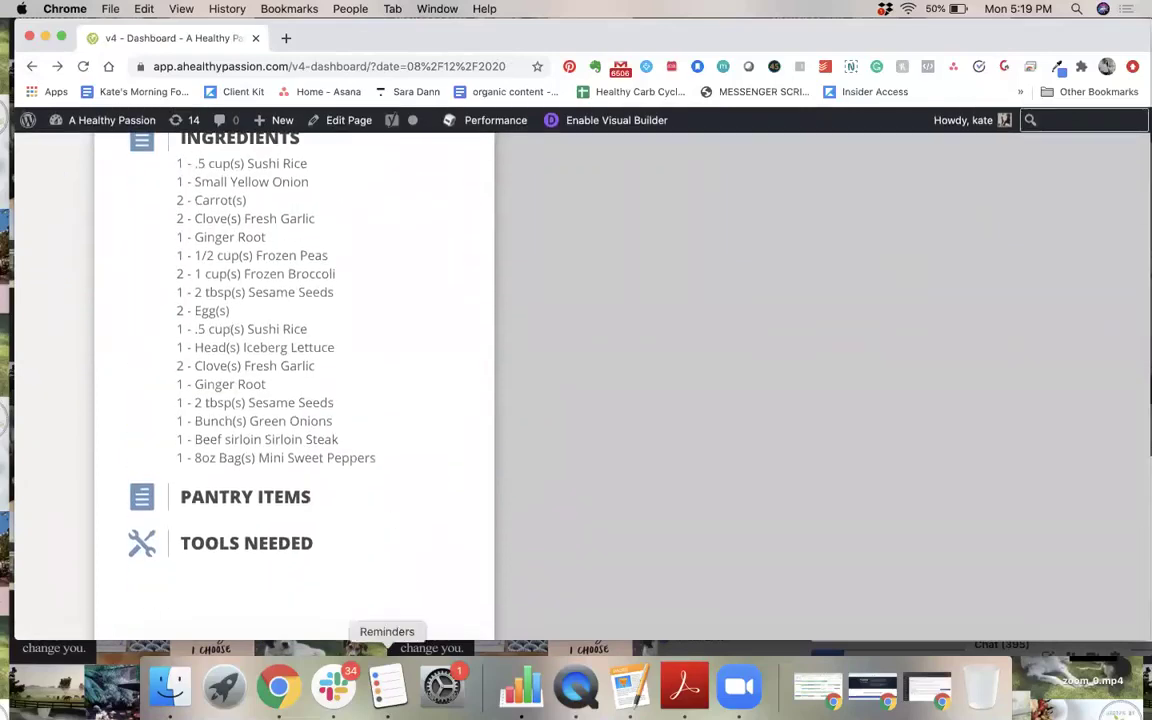